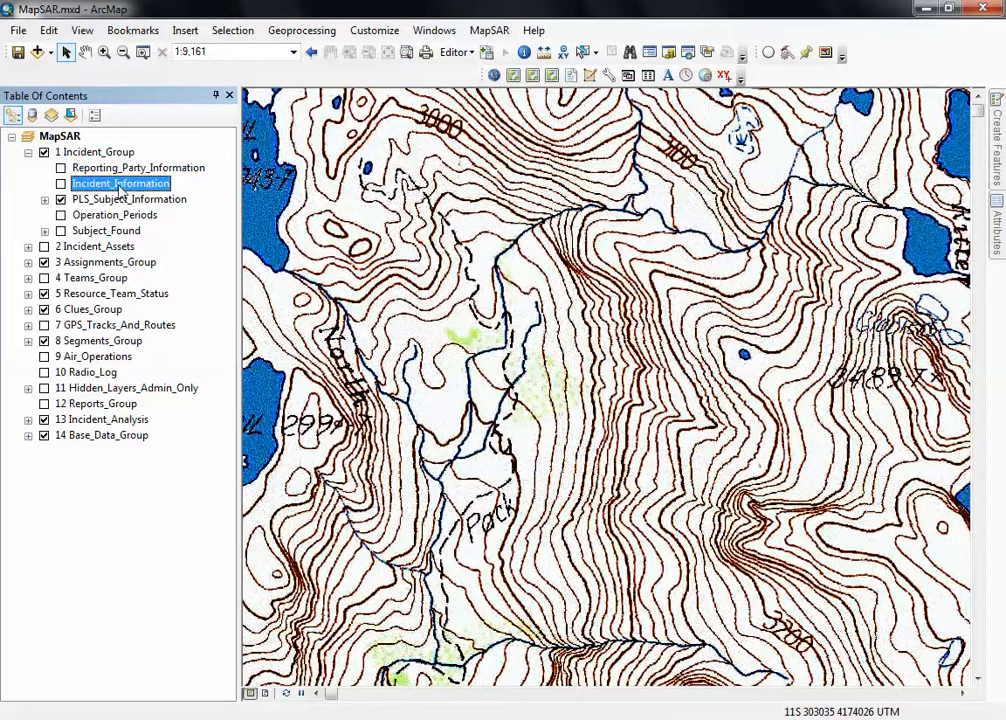
# Start an edit session on the geodatabase workspace that holds the MapSAR incident layers.
pyautogui.click(117, 219)
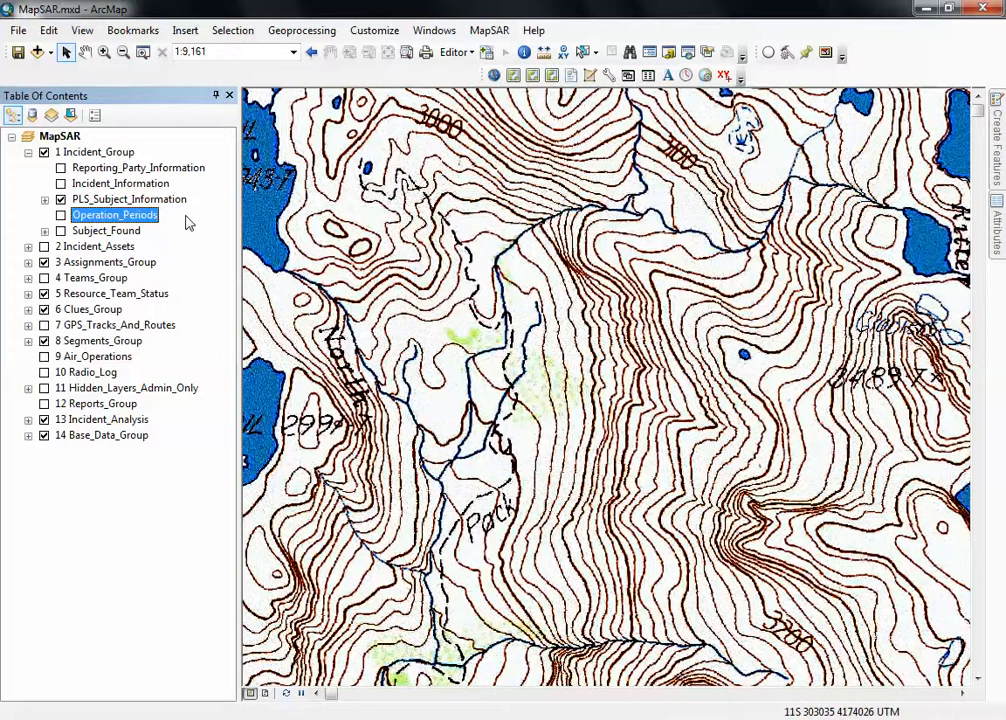
pyautogui.click(455, 52)
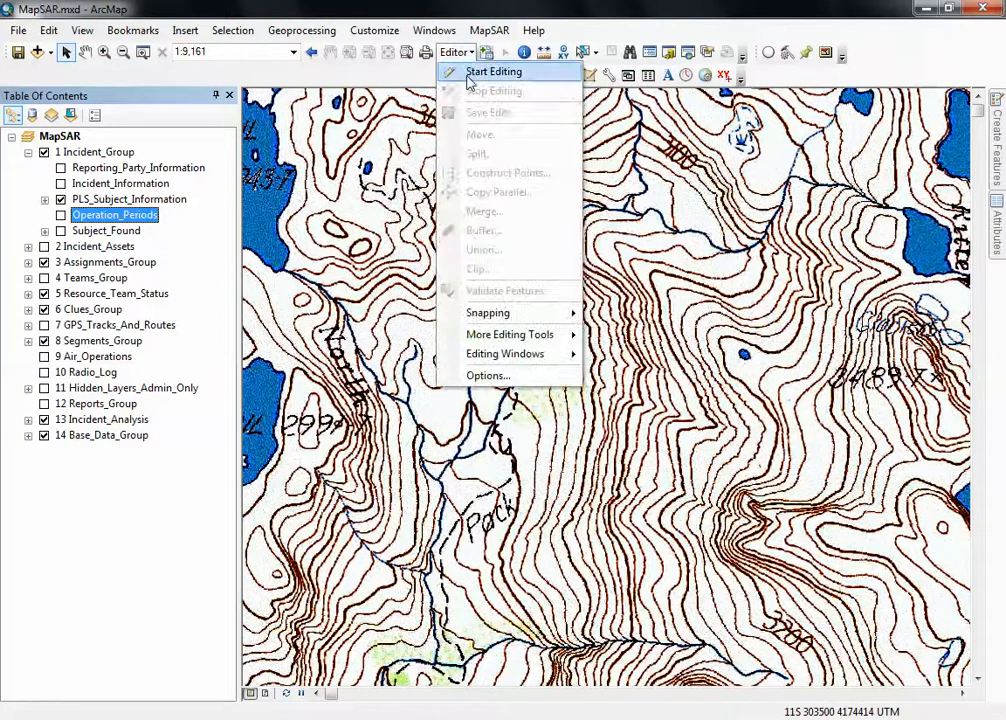
pyautogui.click(470, 73)
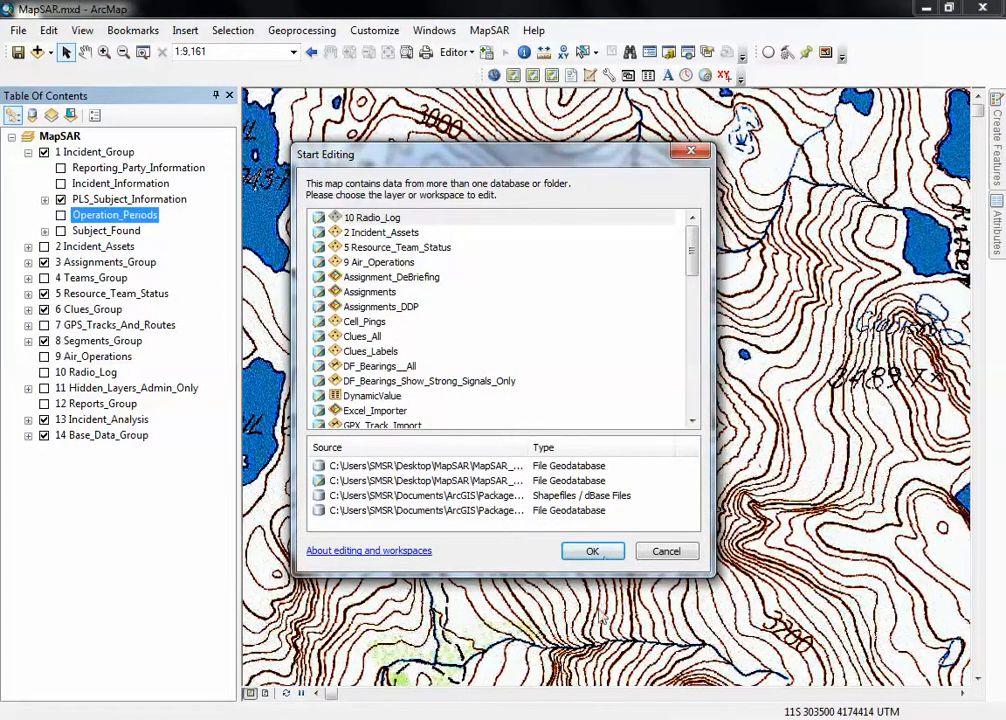
pyautogui.click(594, 551)
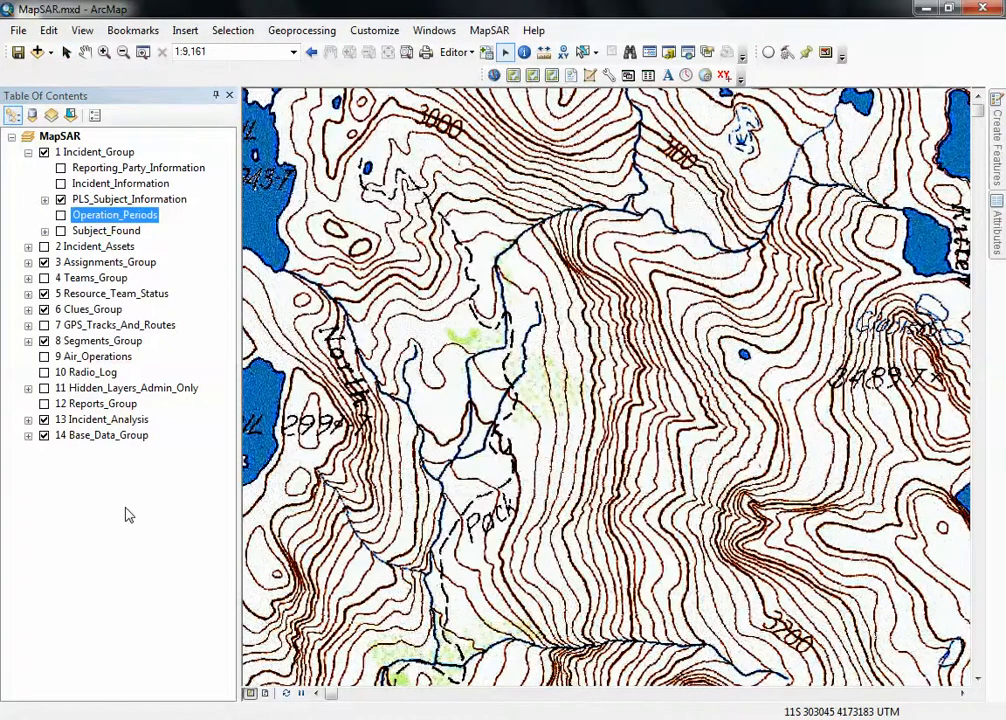
# Open the attribute table of the Reporting_Party_Information layer and narrow its Date & Time Reported column.
pyautogui.click(145, 168)
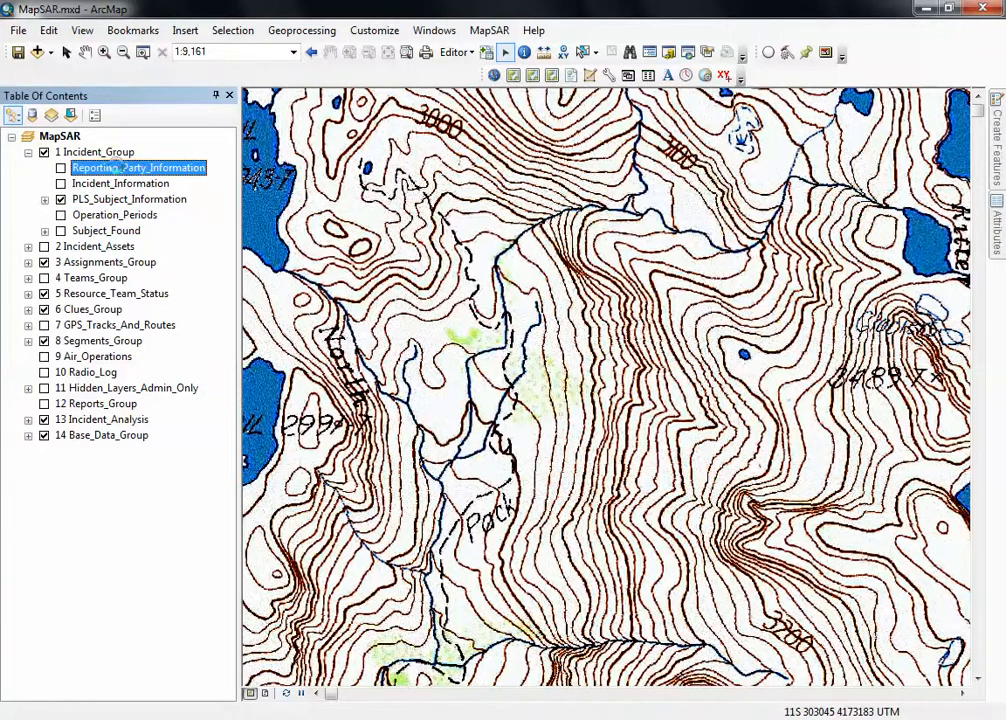
pyautogui.rightClick(117, 167)
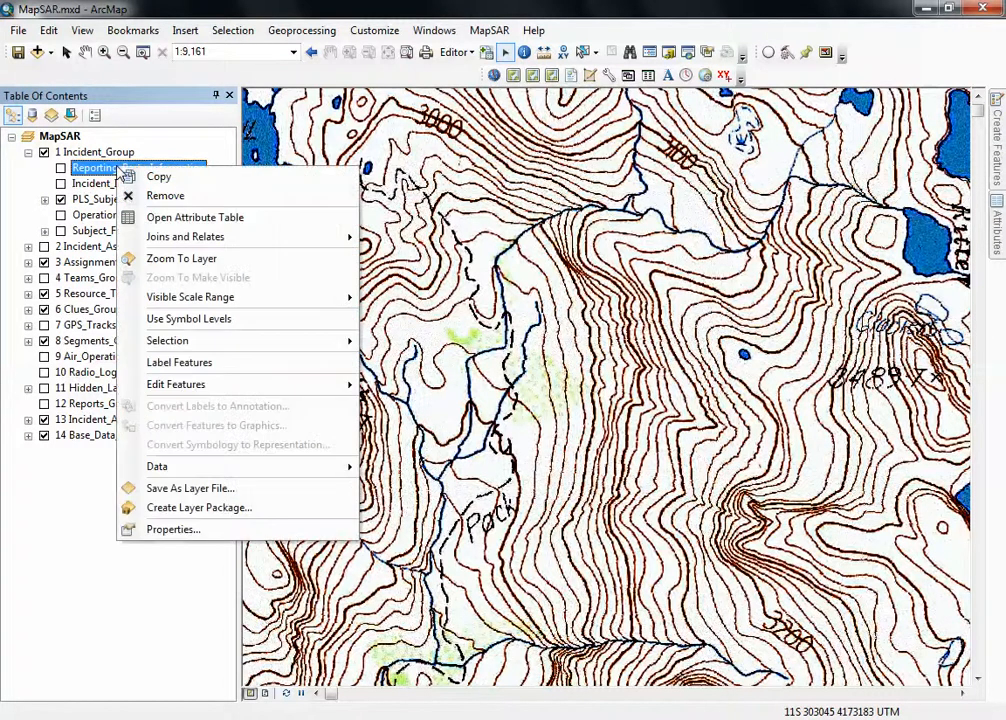
pyautogui.click(181, 218)
pyautogui.moveTo(323, 294); pyautogui.dragTo(302, 294)
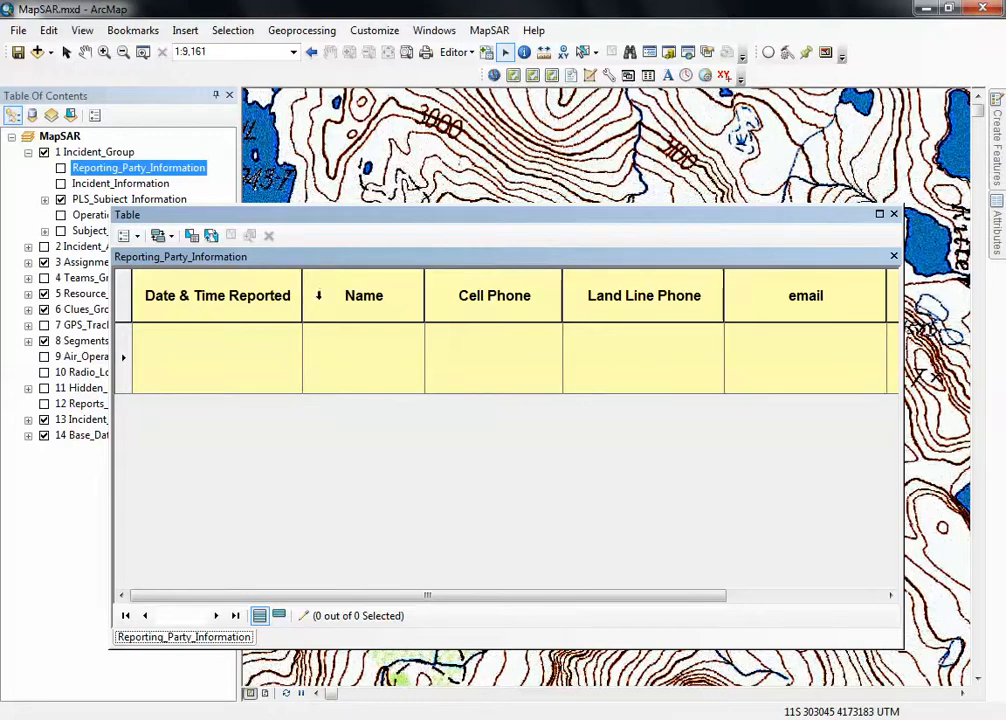
# Look through the fields of the empty first record in the Reporting_Party_Information table.
pyautogui.click(250, 380)
pyautogui.click(355, 362)
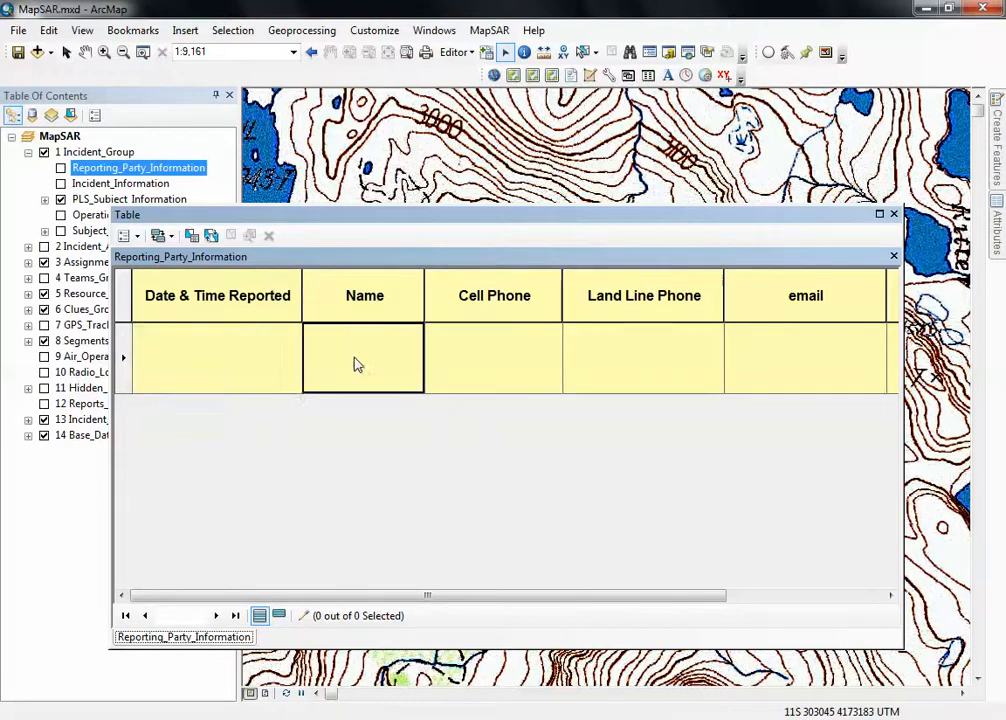
pyautogui.press('Tab')
pyautogui.press('Tab')
pyautogui.press('Tab')
pyautogui.press('Tab')
pyautogui.press('Tab')
pyautogui.press('Tab')
pyautogui.press('Tab')
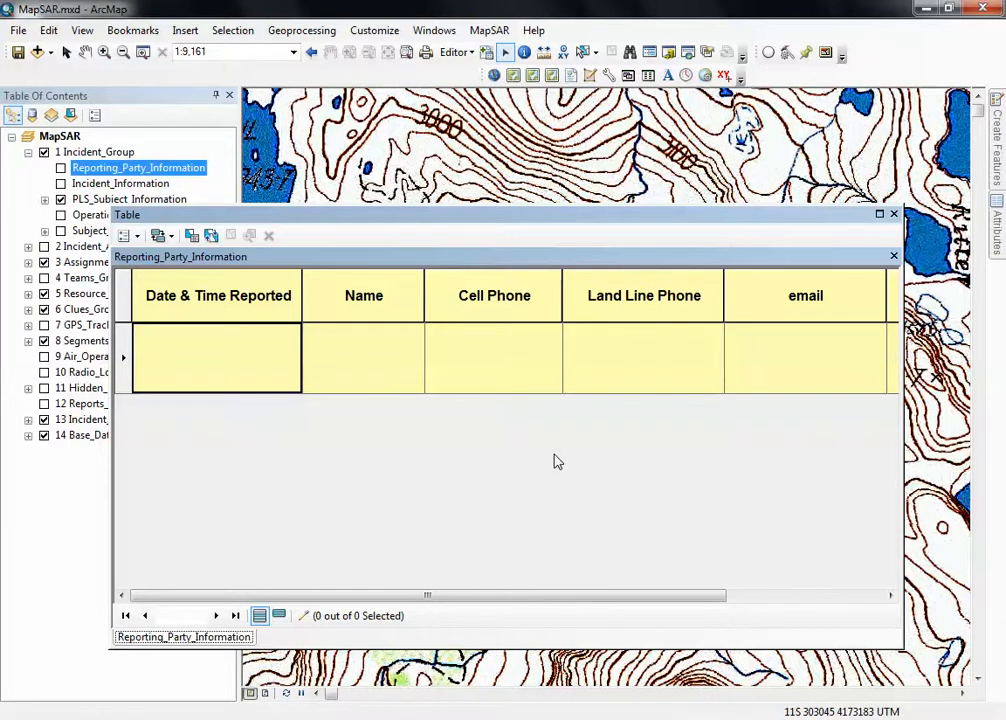
# Enter the reporting party's full name and cell phone number in the first record, leaving the land line blank.
pyautogui.click(386, 341)
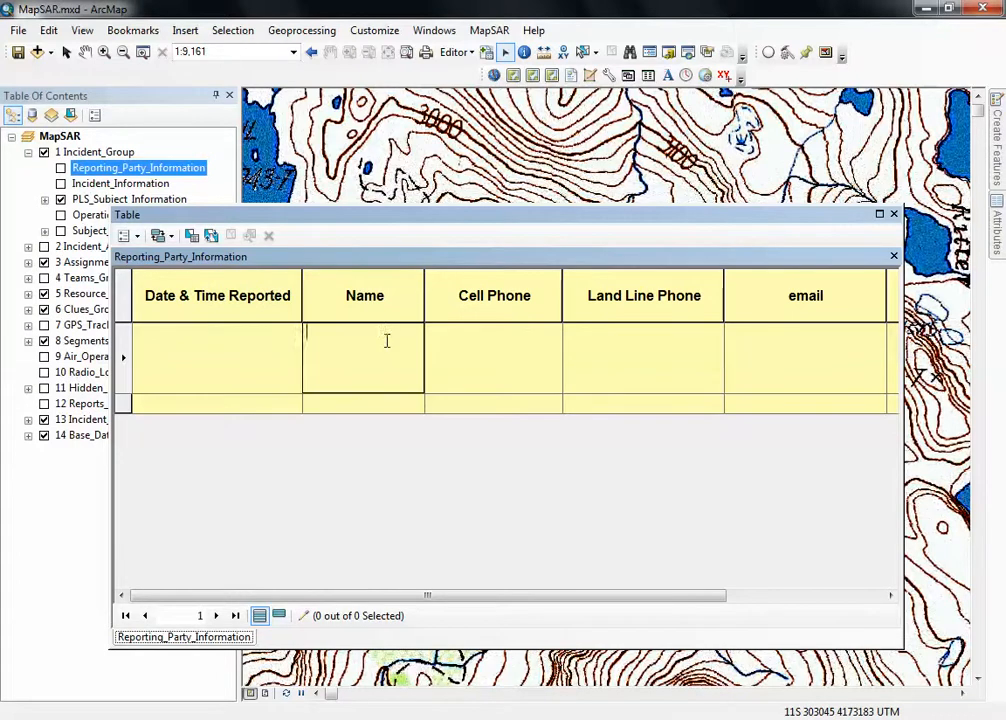
pyautogui.press('Tab')
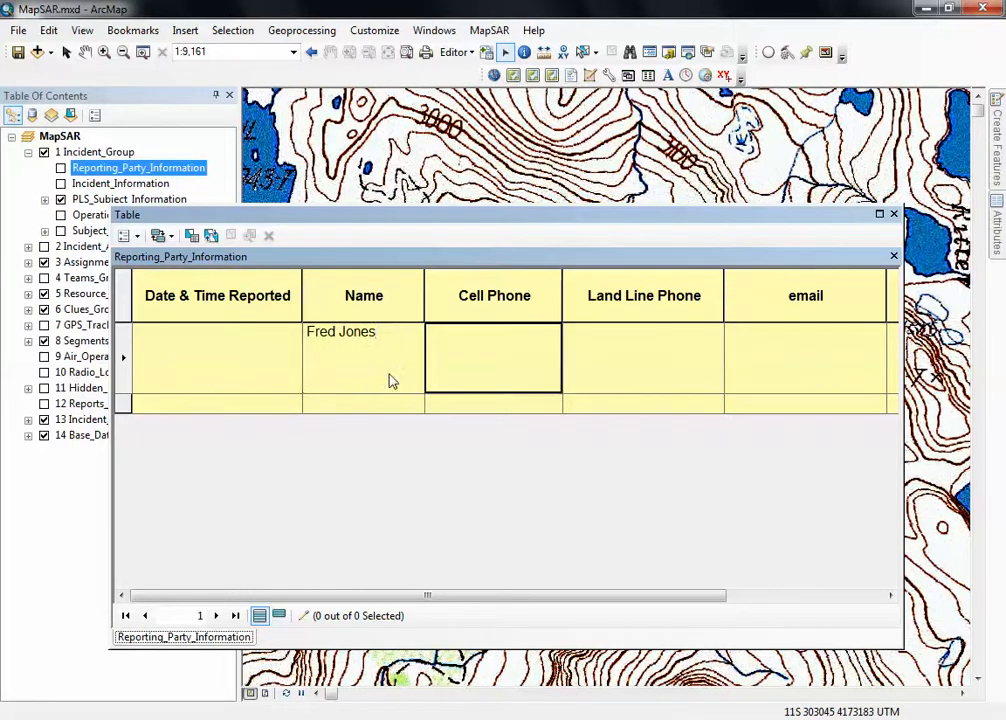
pyautogui.write('333-55')
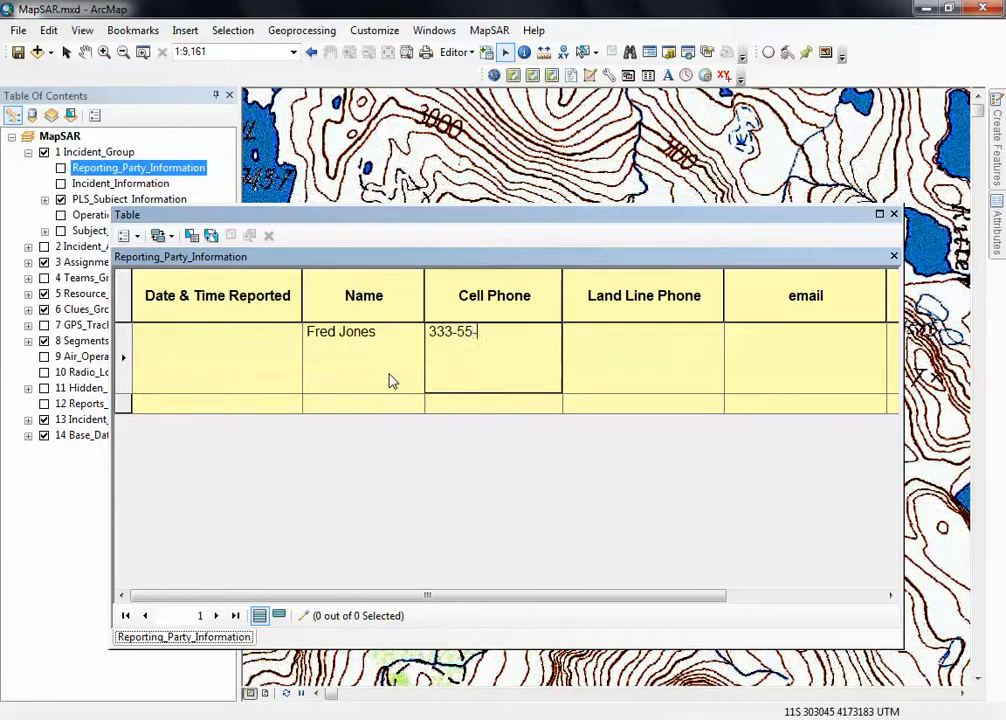
pyautogui.write('5-1212')
pyautogui.press('Tab')
pyautogui.press('Tab')
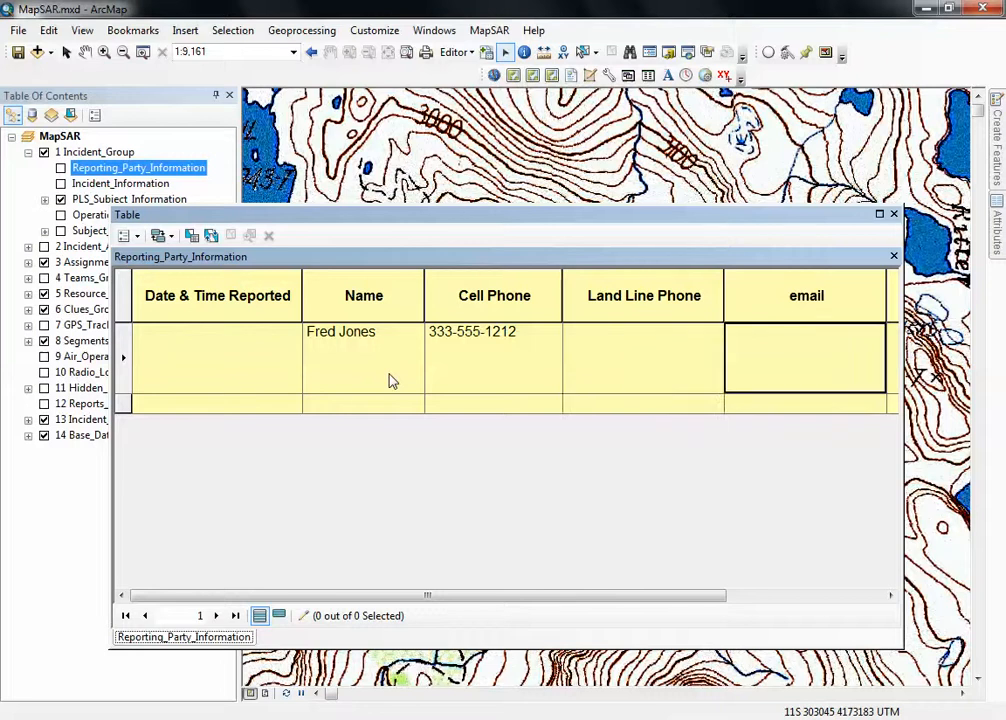
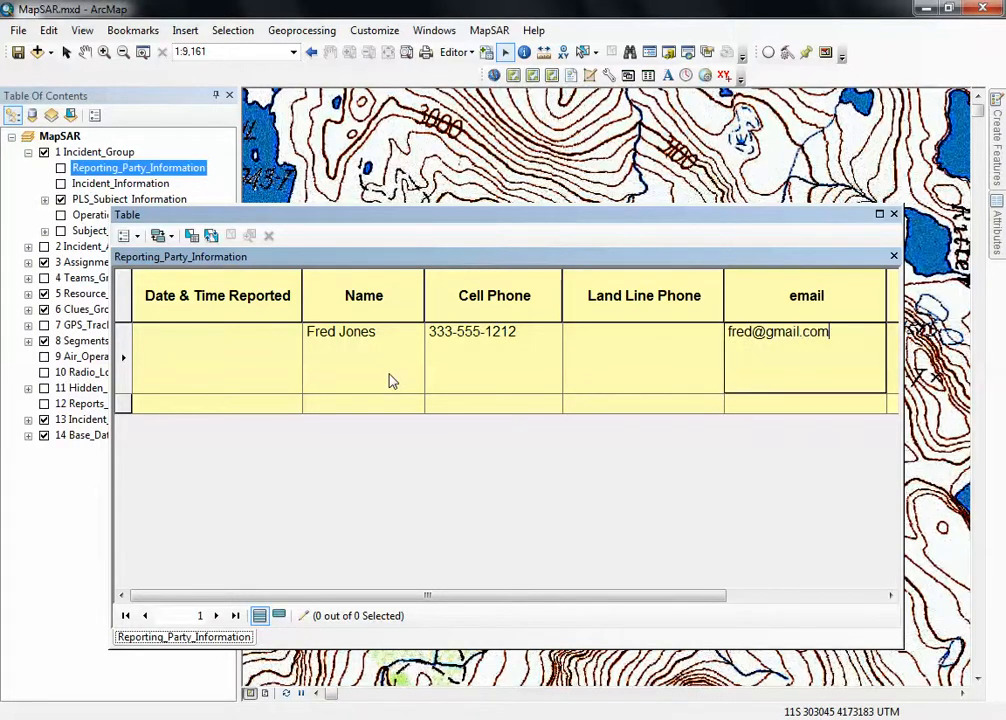
# Fill in the reporting party's email, set Relationship to Coworker and commit the record.
pyautogui.press('Tab')
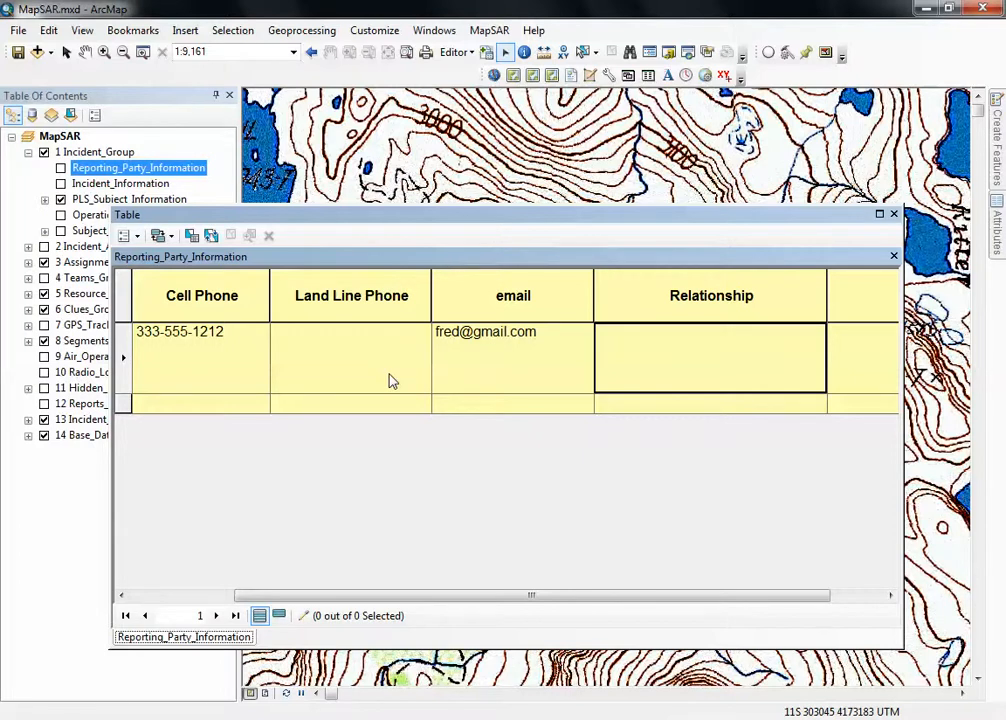
pyautogui.write('Co worker')
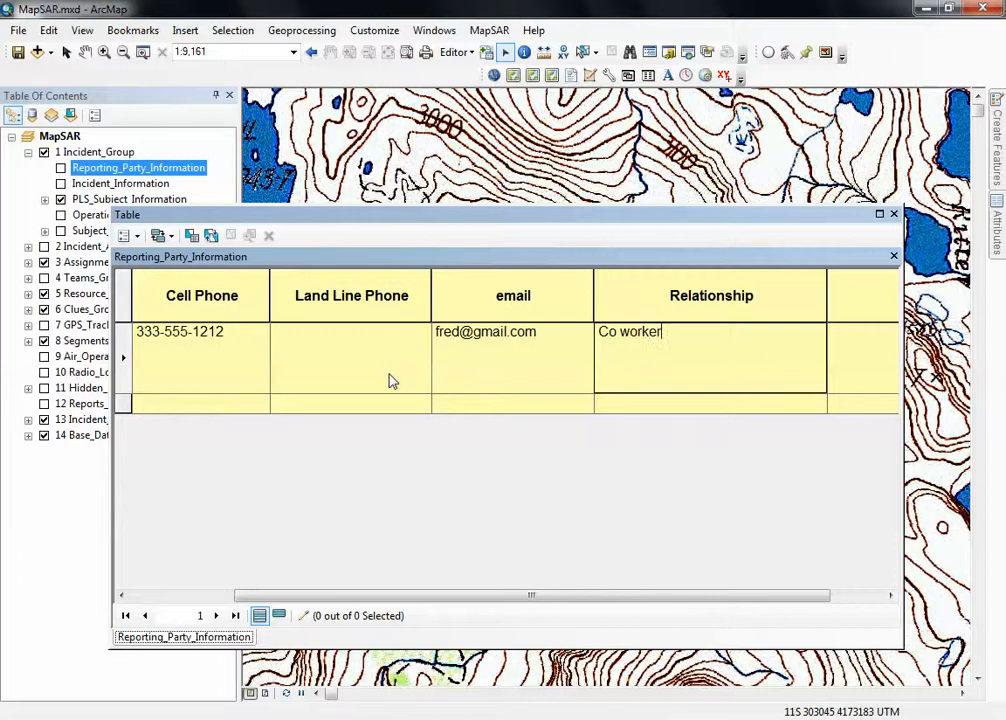
pyautogui.click(624, 332)
pyautogui.press('BackSpace')
pyautogui.click(566, 404)
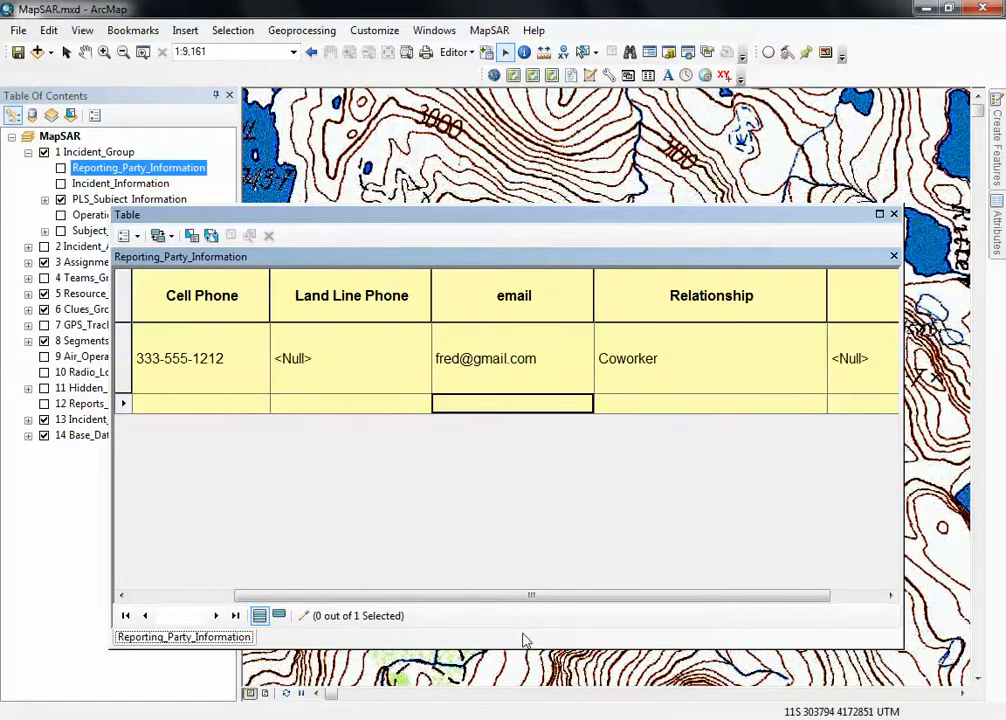
# Add a blank second record to the Reporting_Party_Information table.
pyautogui.click(162, 597)
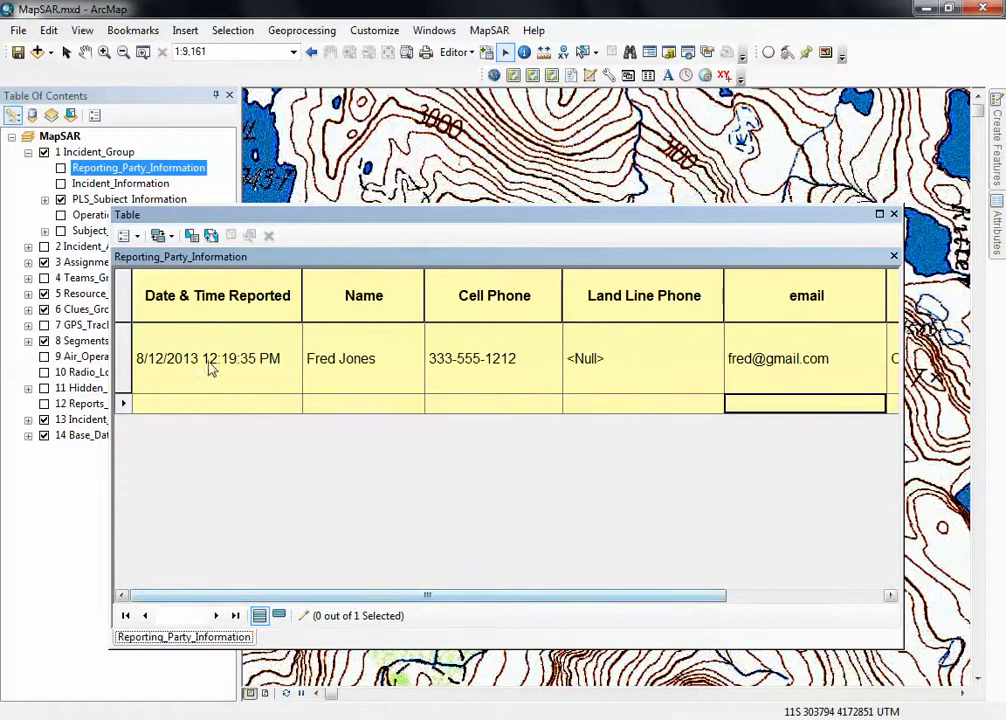
pyautogui.click(238, 385)
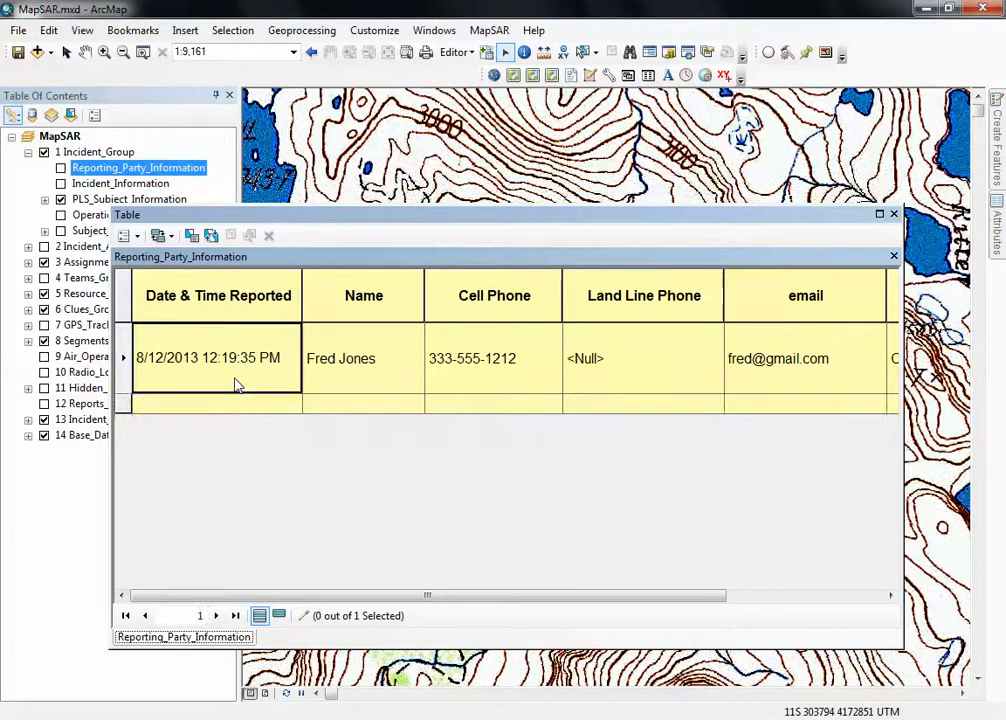
pyautogui.click(328, 403)
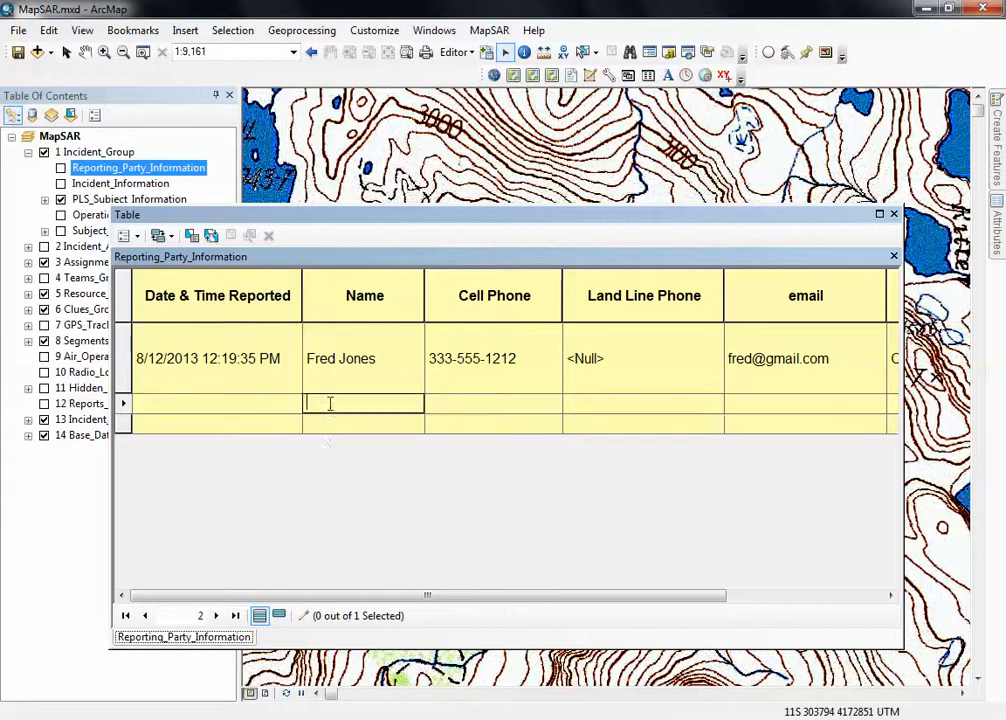
pyautogui.click(278, 386)
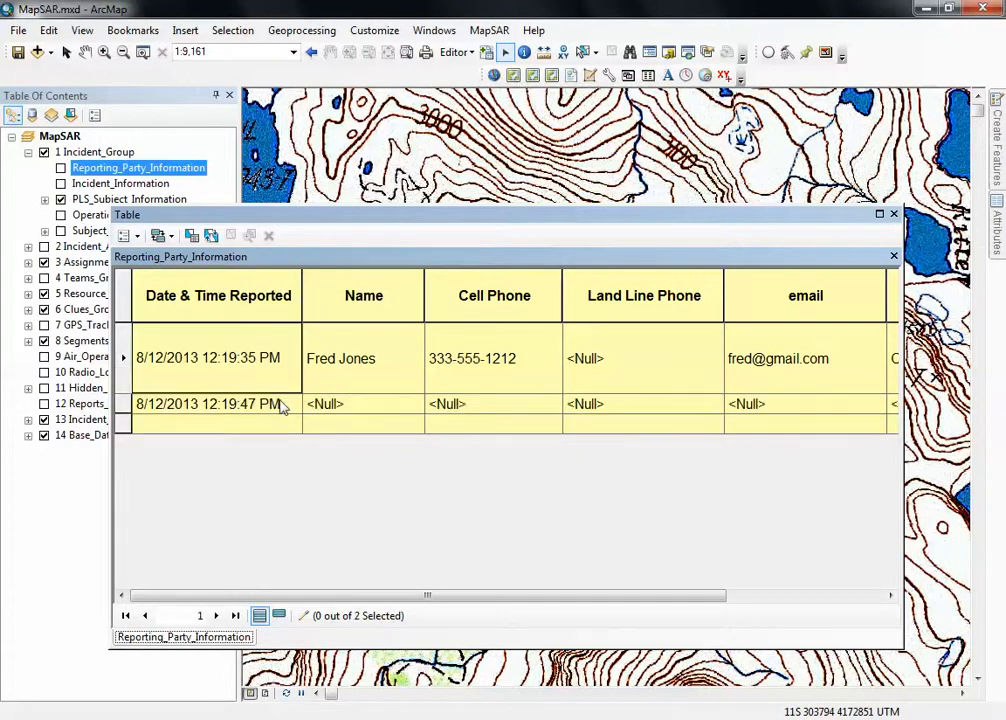
# Set the time in the first record's Date & Time Reported field to 12:00:00 PM.
pyautogui.click(246, 368)
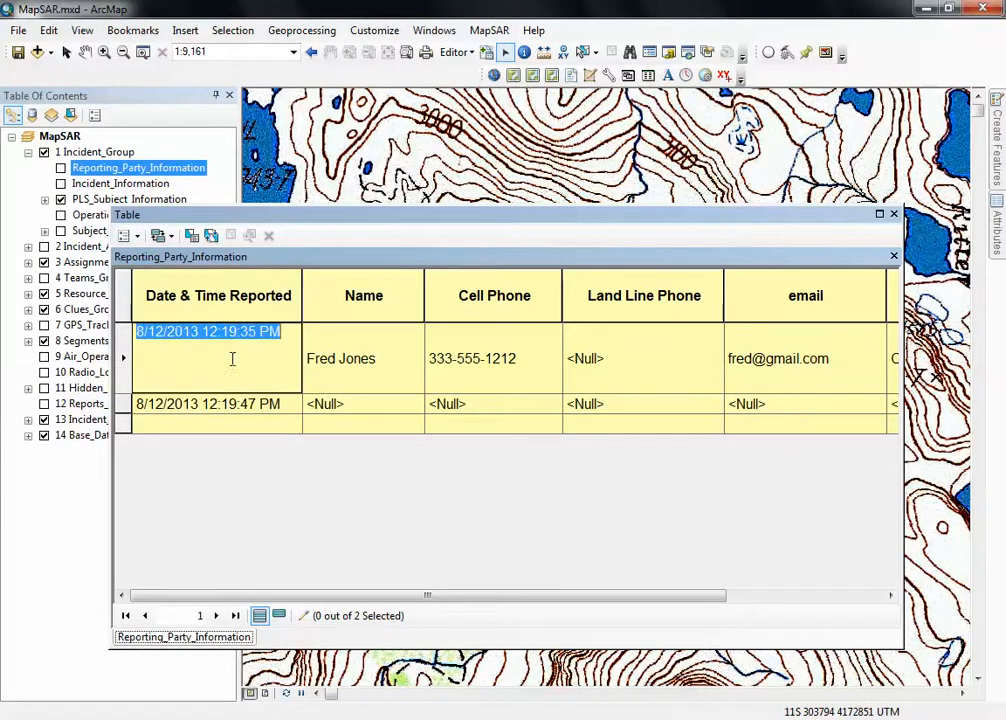
pyautogui.click(255, 333)
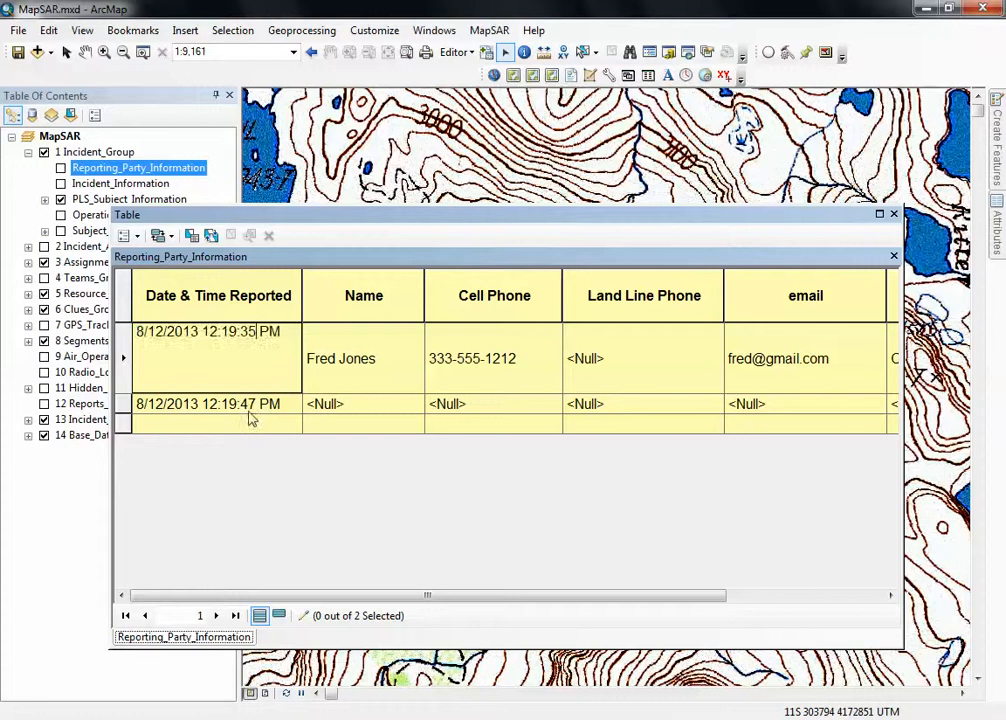
pyautogui.press('BackSpace')
pyautogui.press('BackSpace')
pyautogui.press('BackSpace')
pyautogui.press('BackSpace')
pyautogui.press('BackSpace')
pyautogui.press('BackSpace')
pyautogui.write(':00')
pyautogui.click(254, 424)
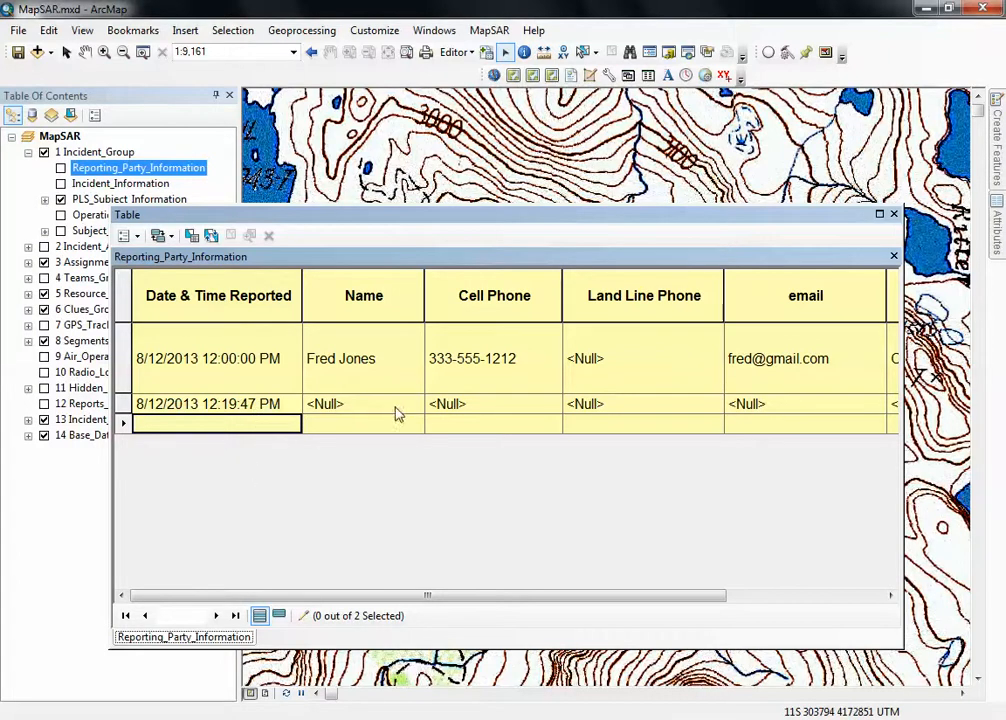
# Delete the blank second record from the Reporting_Party_Information table.
pyautogui.click(123, 404)
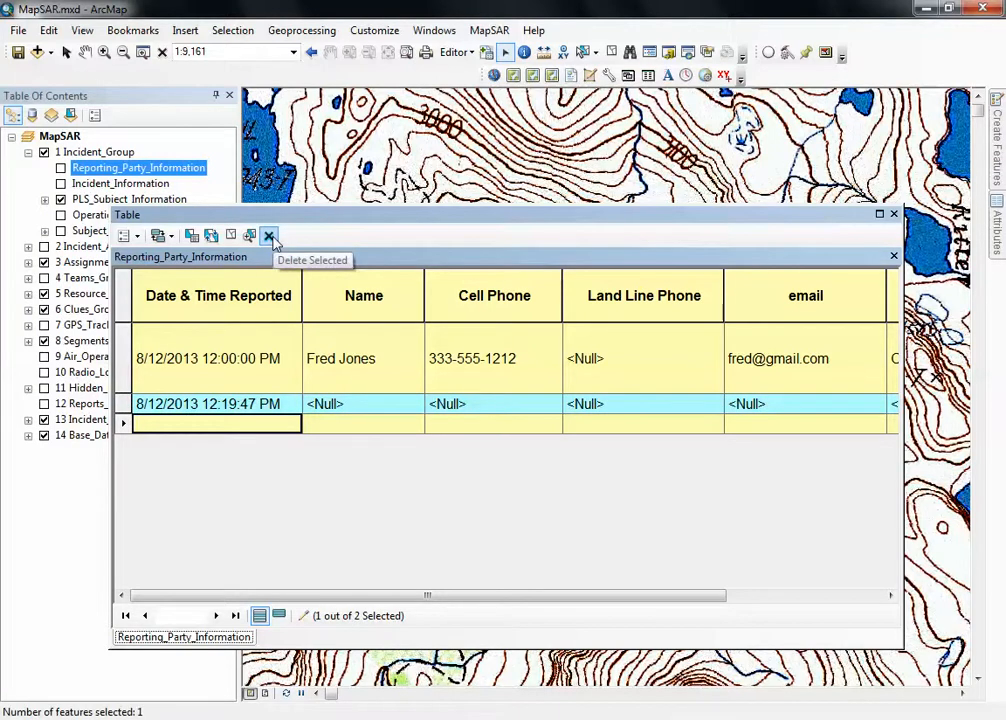
pyautogui.click(269, 236)
# Move the table window clear of the layer list and open the Incident_Information attribute table.
pyautogui.moveTo(186, 219); pyautogui.dragTo(258, 178)
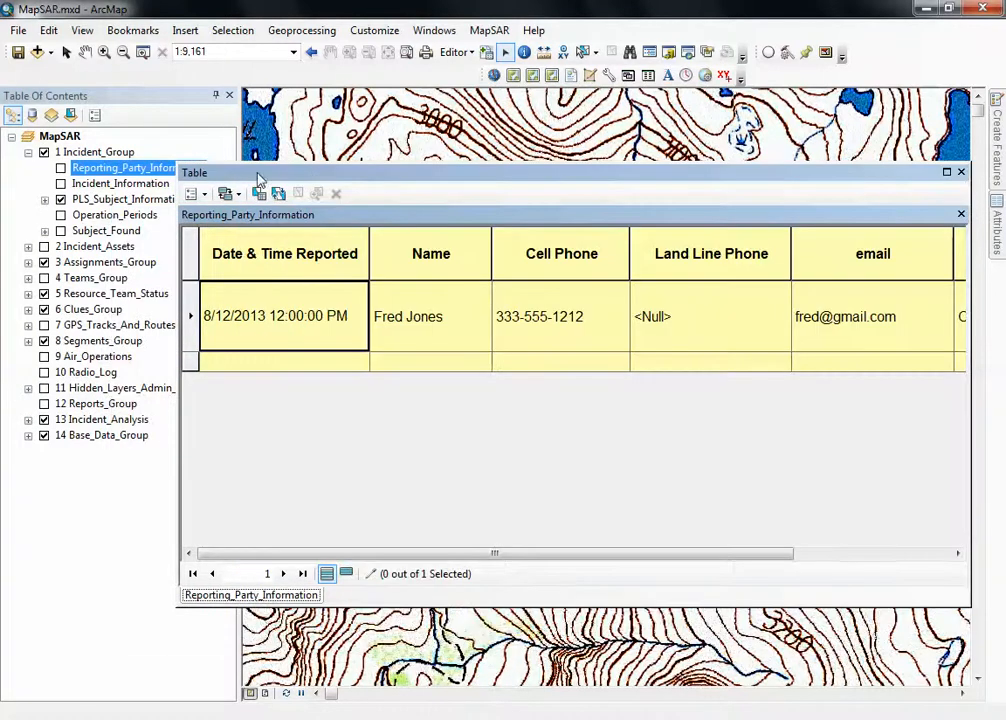
pyautogui.click(118, 186)
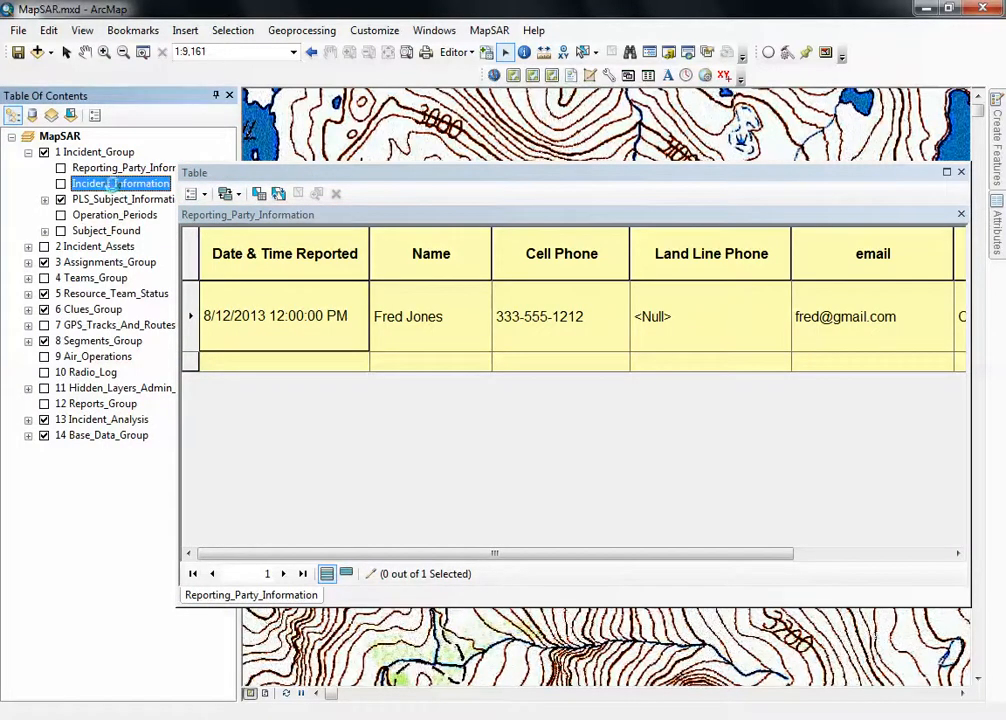
pyautogui.rightClick(116, 188)
pyautogui.click(240, 238)
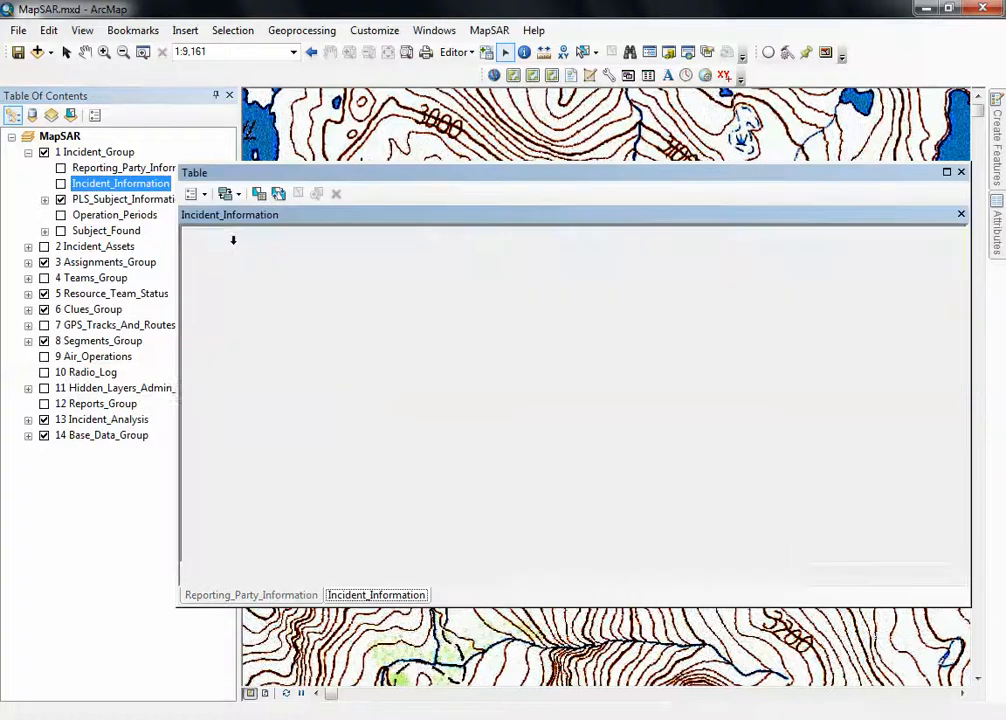
# Switch back and forth between the Reporting_Party_Information and Incident_Information tables, ending on Incident_Information.
pyautogui.click(288, 596)
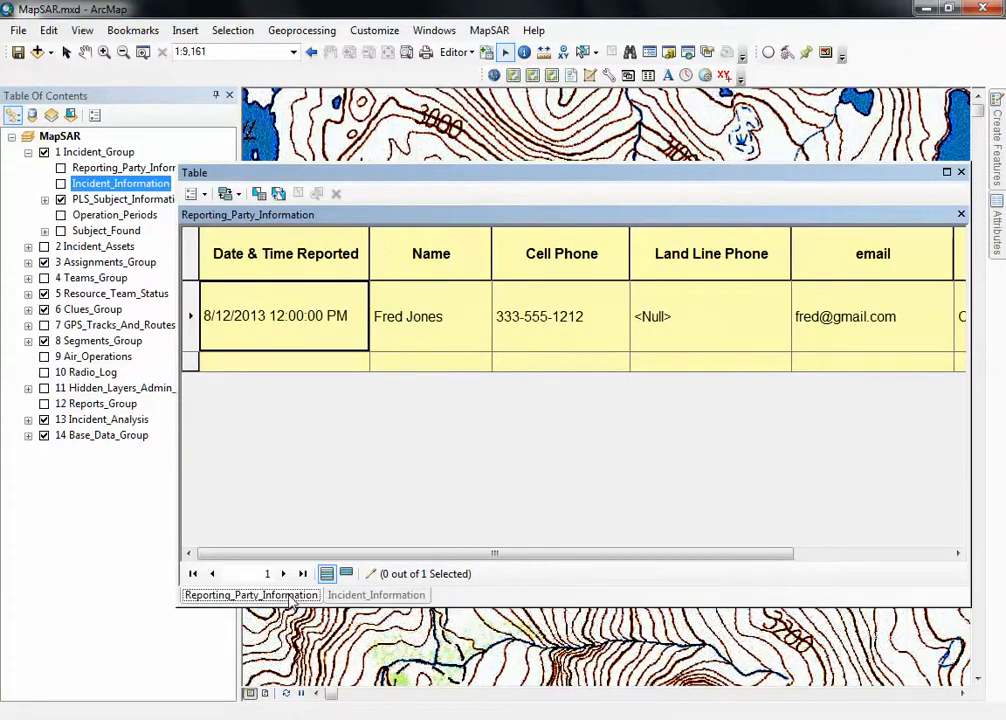
pyautogui.click(362, 596)
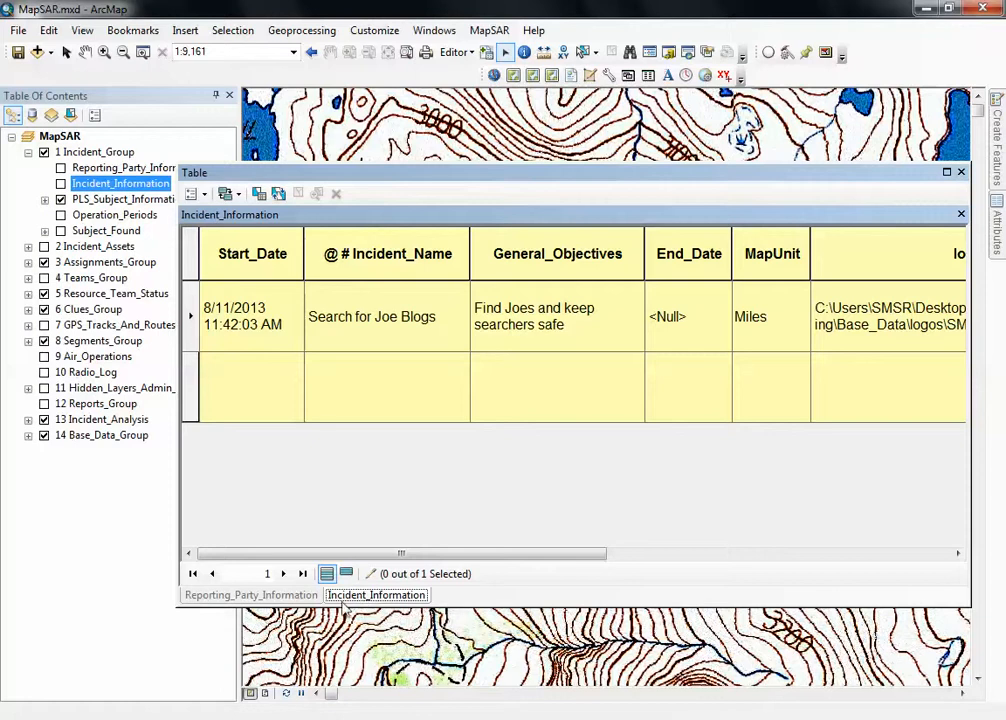
pyautogui.click(270, 596)
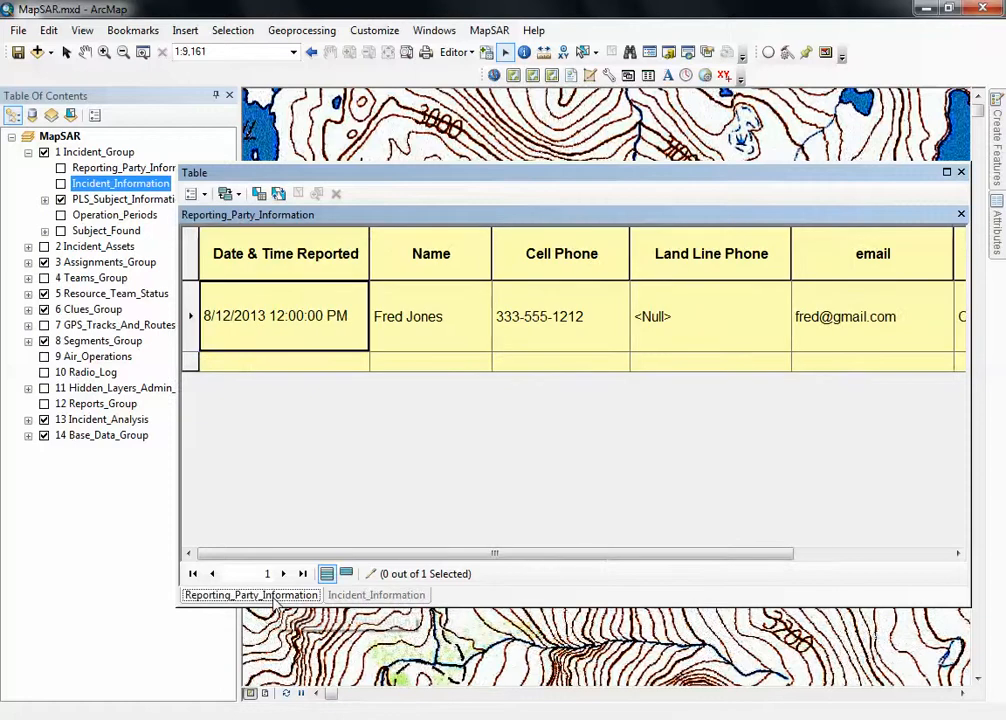
pyautogui.click(372, 595)
# Set the Declination of the existing incident record to 14.5 E in the Incident_Information table.
pyautogui.moveTo(415, 180); pyautogui.dragTo(290, 232)
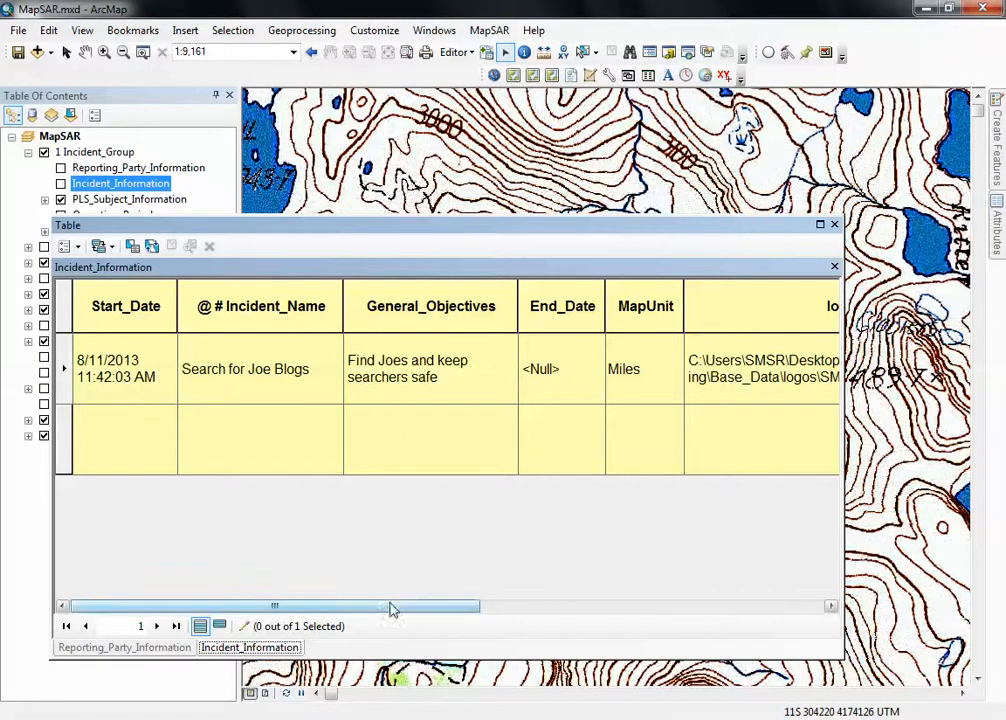
pyautogui.moveTo(413, 596); pyautogui.dragTo(770, 595)
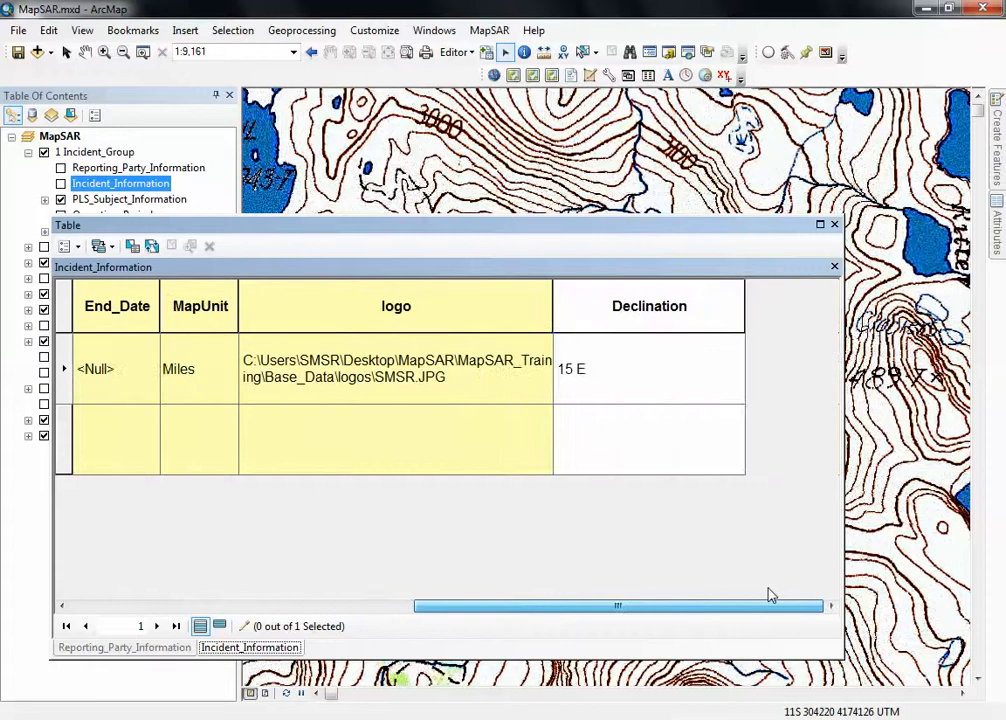
pyautogui.click(639, 365)
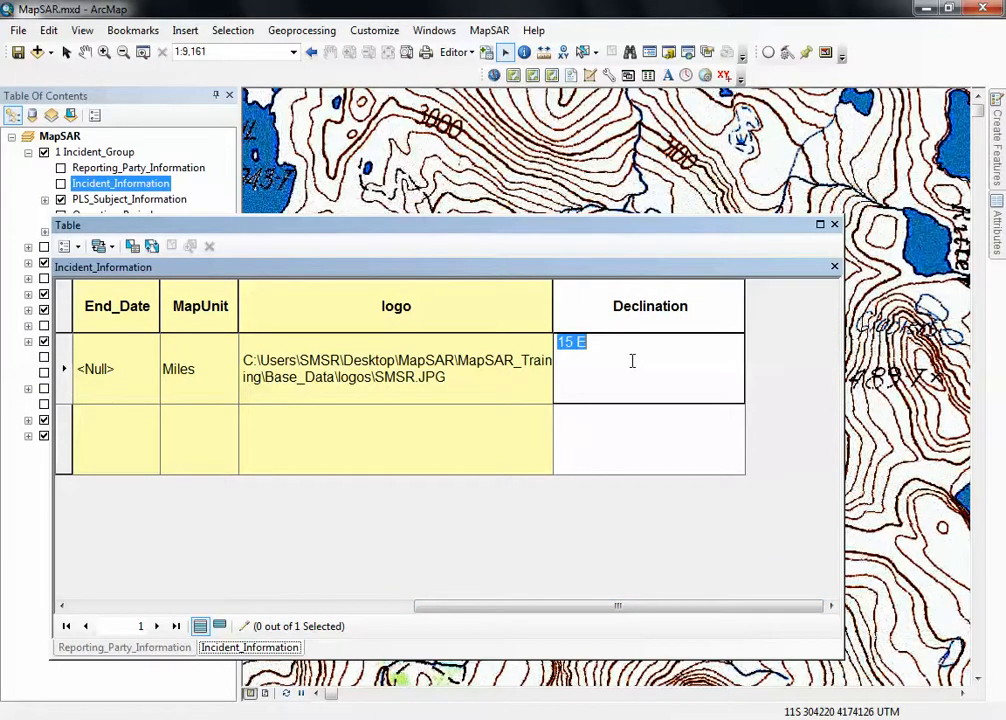
pyautogui.click(569, 365)
pyautogui.press('BackSpace')
pyautogui.press('BackSpace')
pyautogui.write('14.5')
pyautogui.click(484, 434)
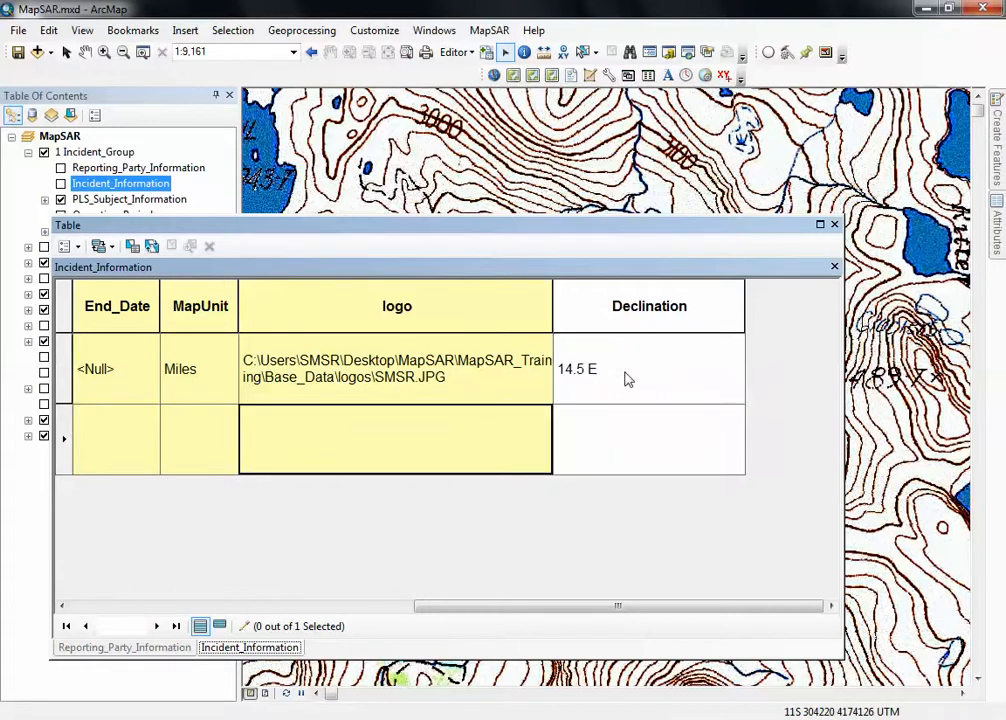
# Move the table window clear of the layer list and open the PLS_Subject_Information attribute table.
pyautogui.moveTo(537, 608); pyautogui.dragTo(163, 615)
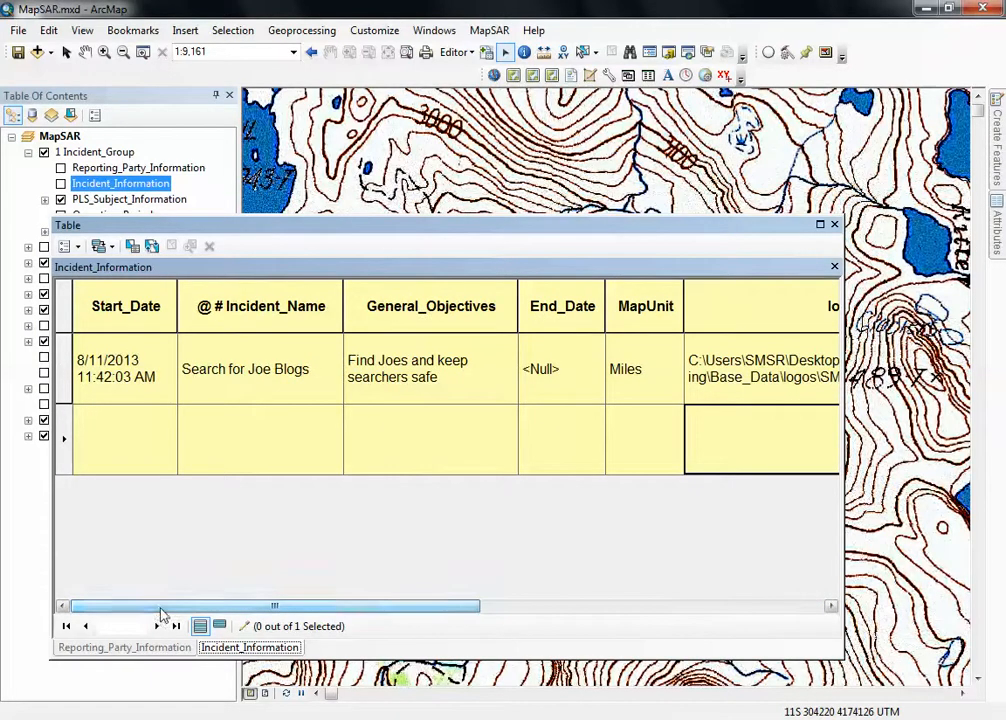
pyautogui.moveTo(98, 229); pyautogui.dragTo(176, 248)
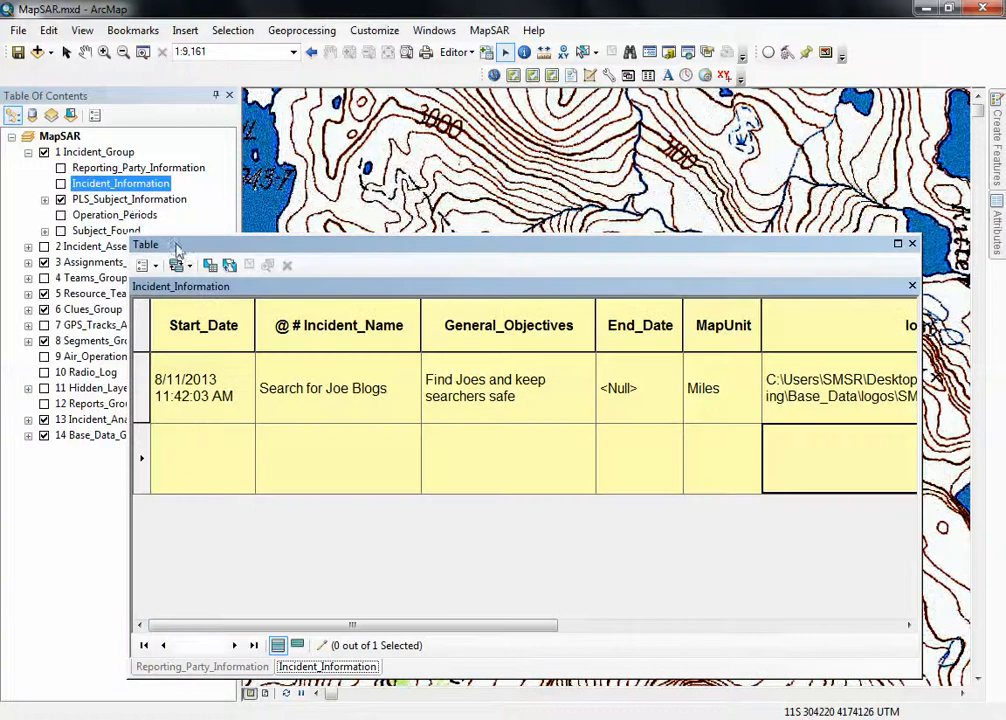
pyautogui.click(135, 200)
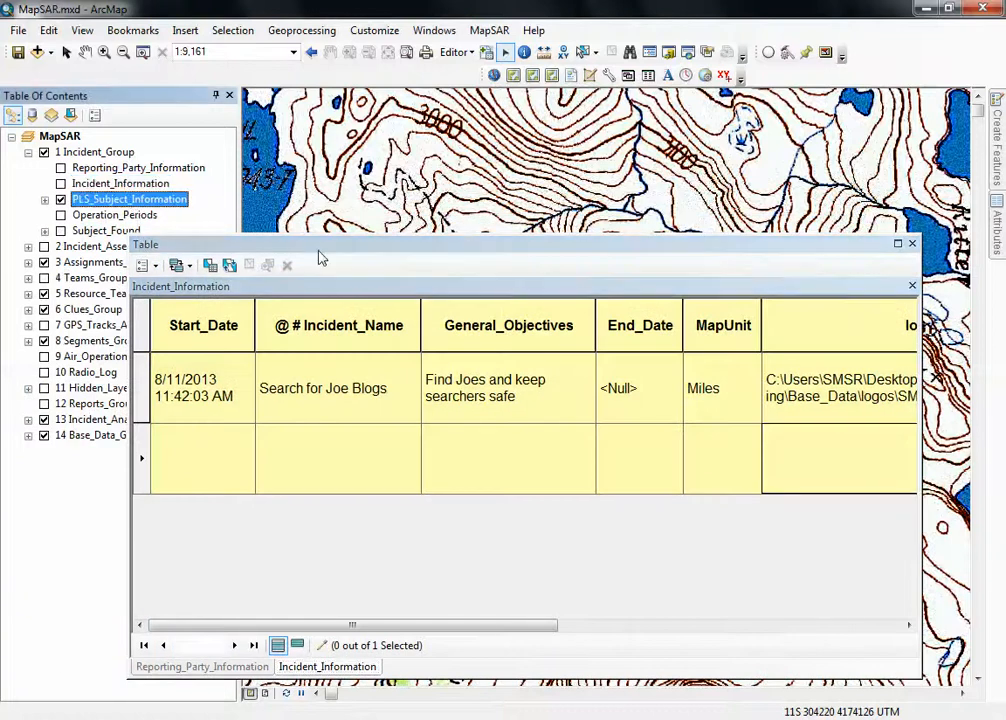
pyautogui.rightClick(134, 202)
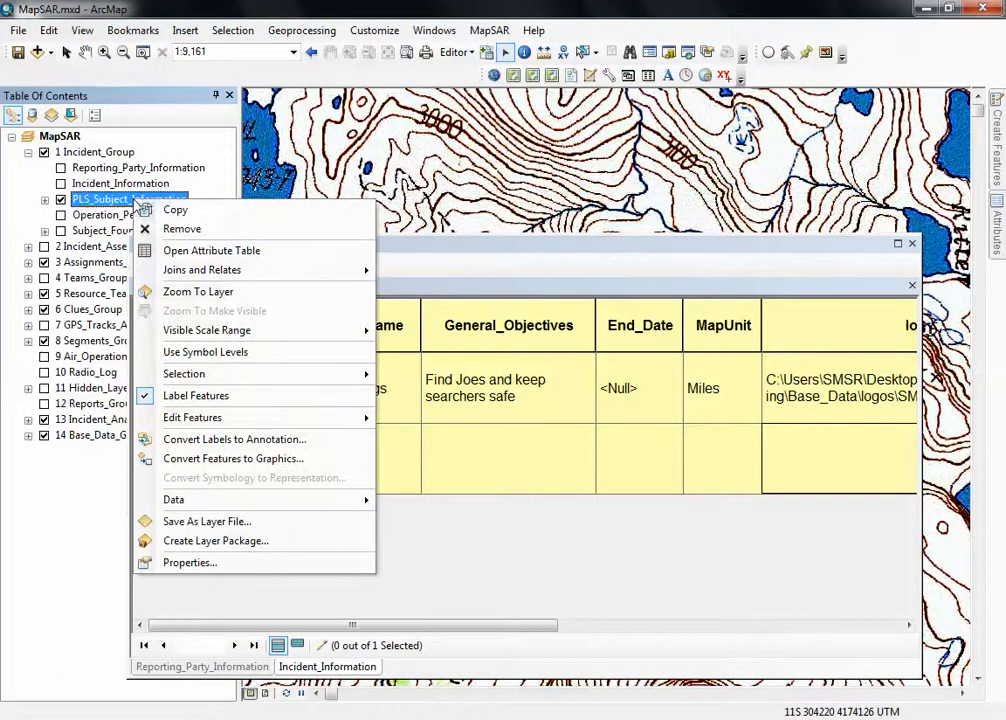
pyautogui.click(250, 249)
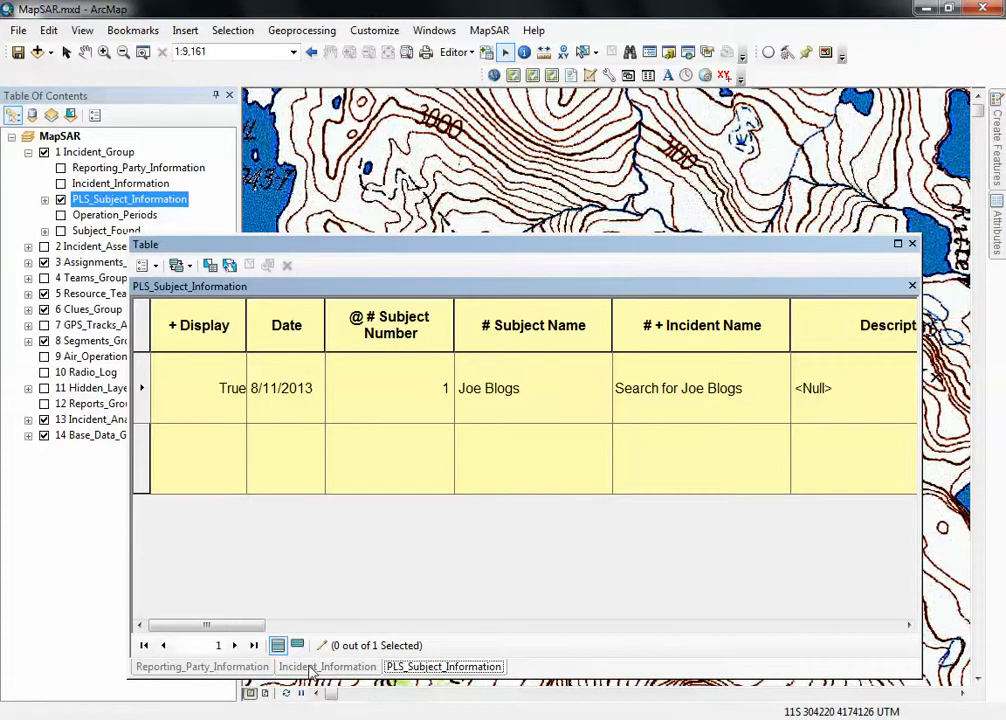
# Switch through the Incident_Information and Reporting_Party_Information tables and return to PLS_Subject_Information.
pyautogui.click(313, 667)
pyautogui.click(206, 667)
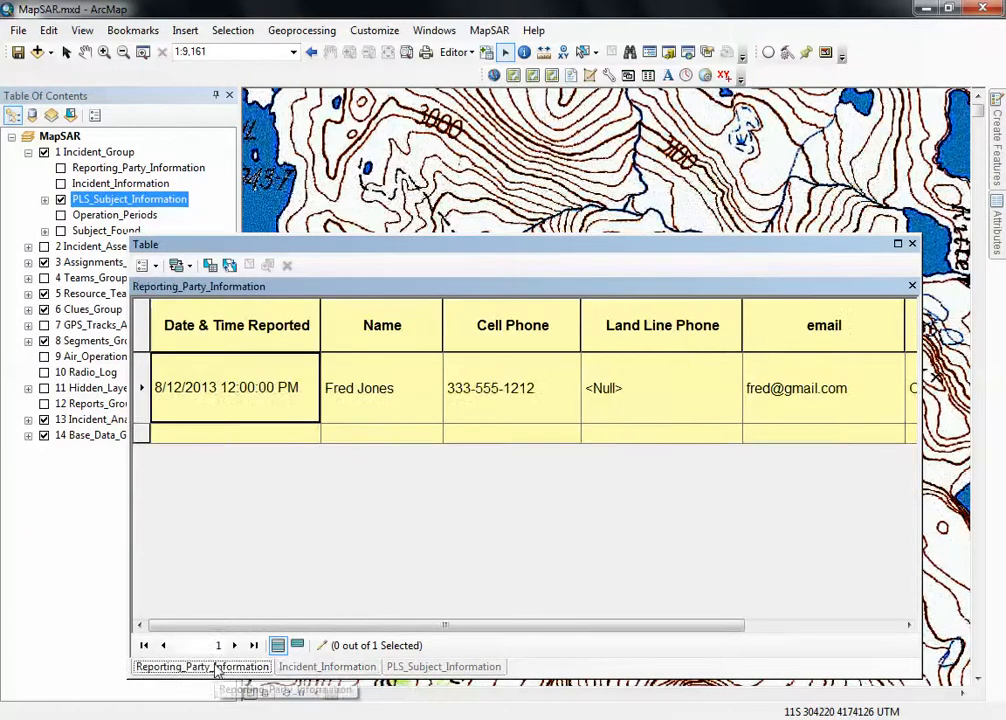
pyautogui.click(430, 668)
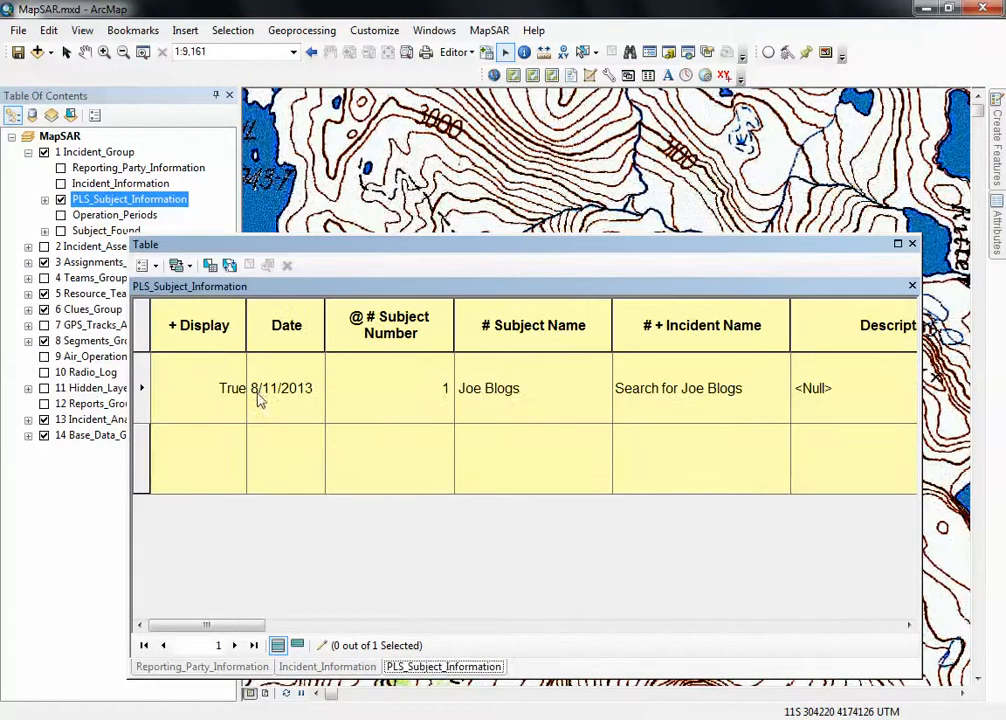
# Set the Weight of the existing subject record to 165 in the PLS_Subject_Information table.
pyautogui.click(525, 413)
pyautogui.press('Tab')
pyautogui.press('Tab')
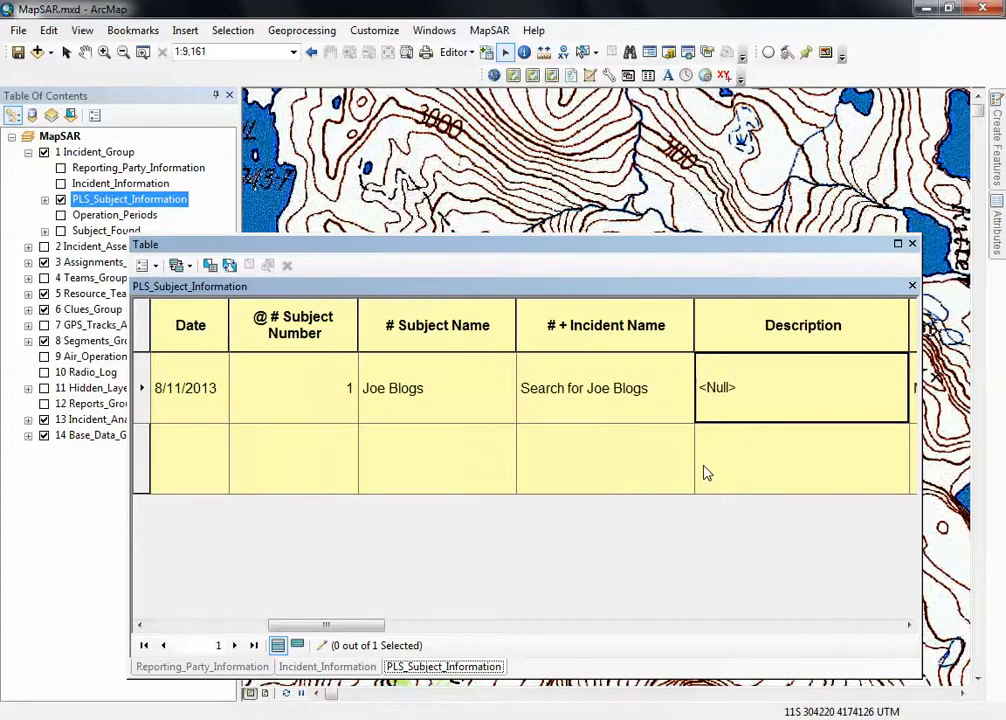
pyautogui.press('Tab')
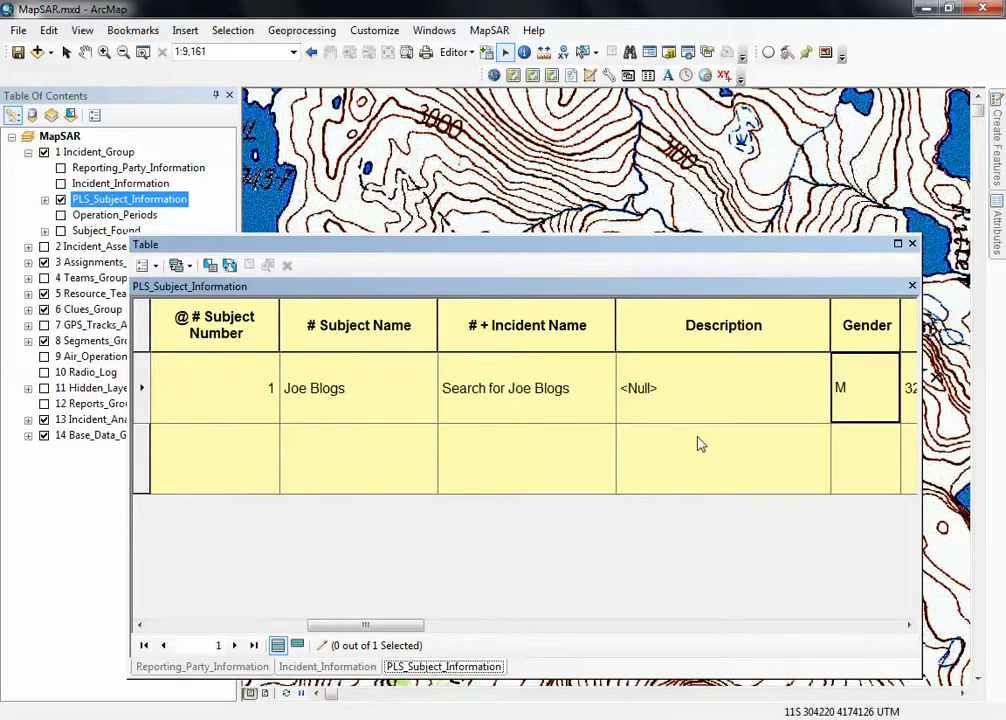
pyautogui.press('Tab')
pyautogui.press('Tab')
pyautogui.press('Tab')
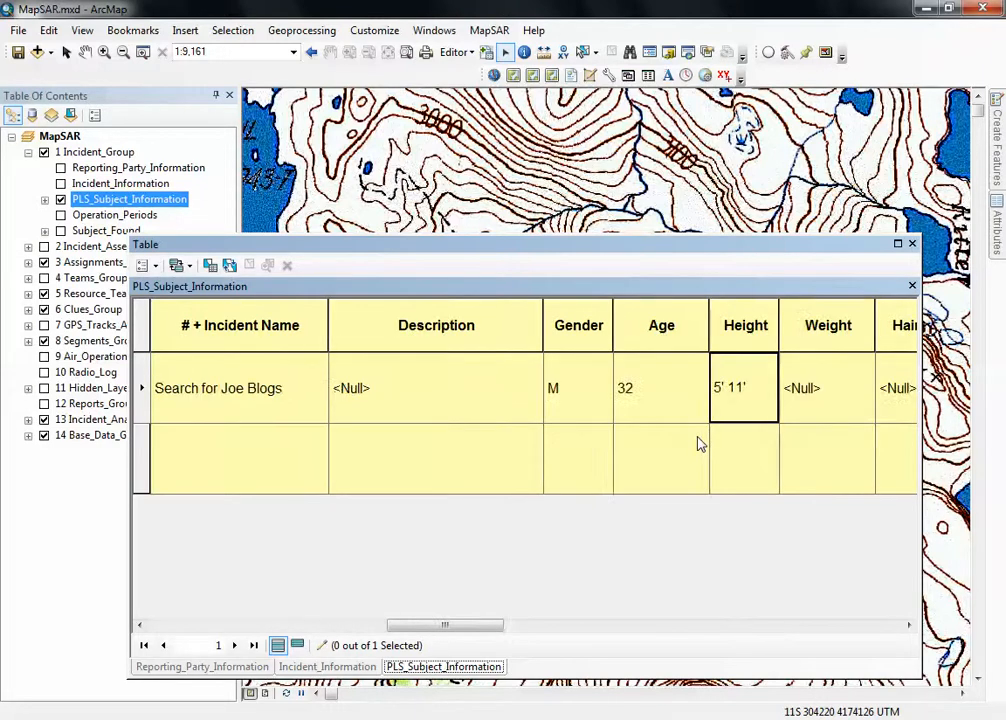
pyautogui.click(811, 390)
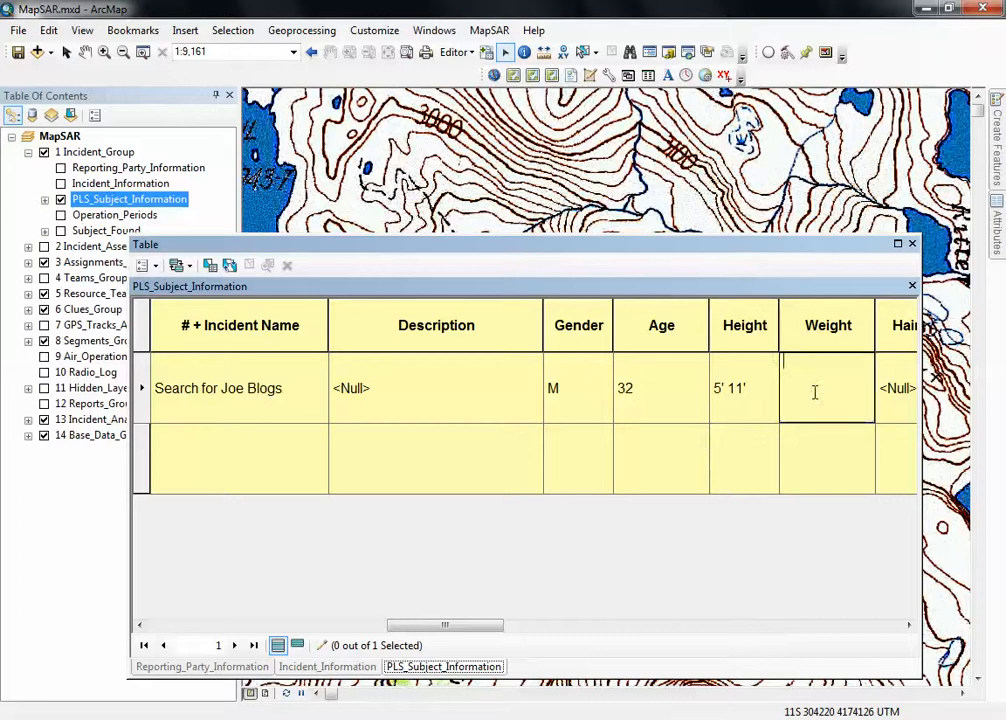
pyautogui.write('165')
pyautogui.press('Tab')
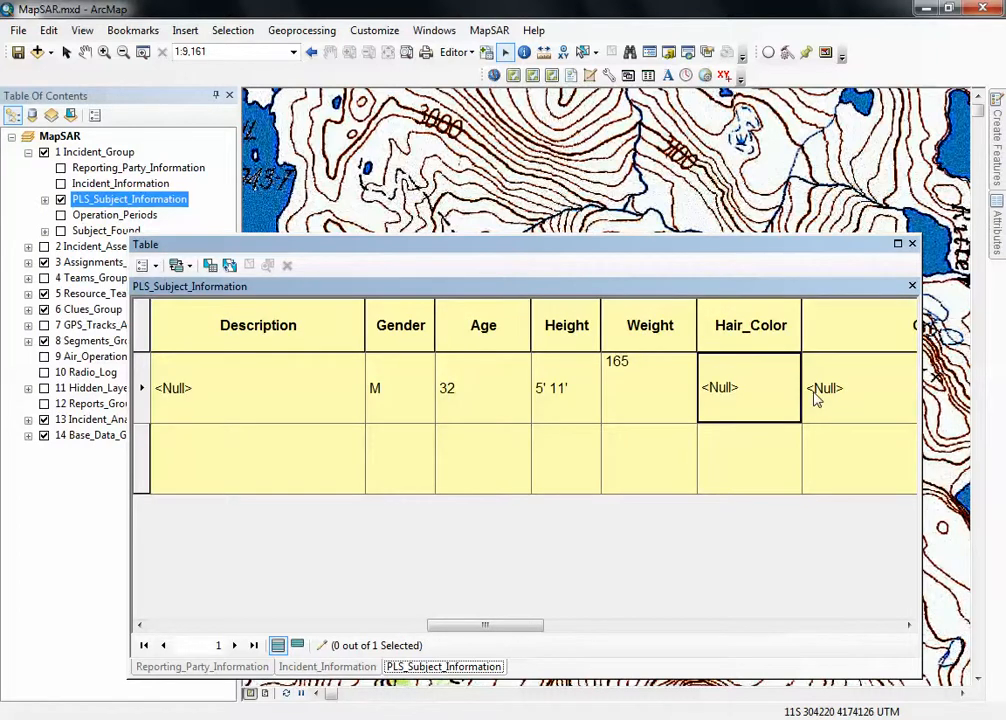
# Set the subject's Hair_Color to Brown, leaving the Clothing and Other Info fields empty.
pyautogui.click(763, 403)
pyautogui.write('Brown')
pyautogui.press('Tab')
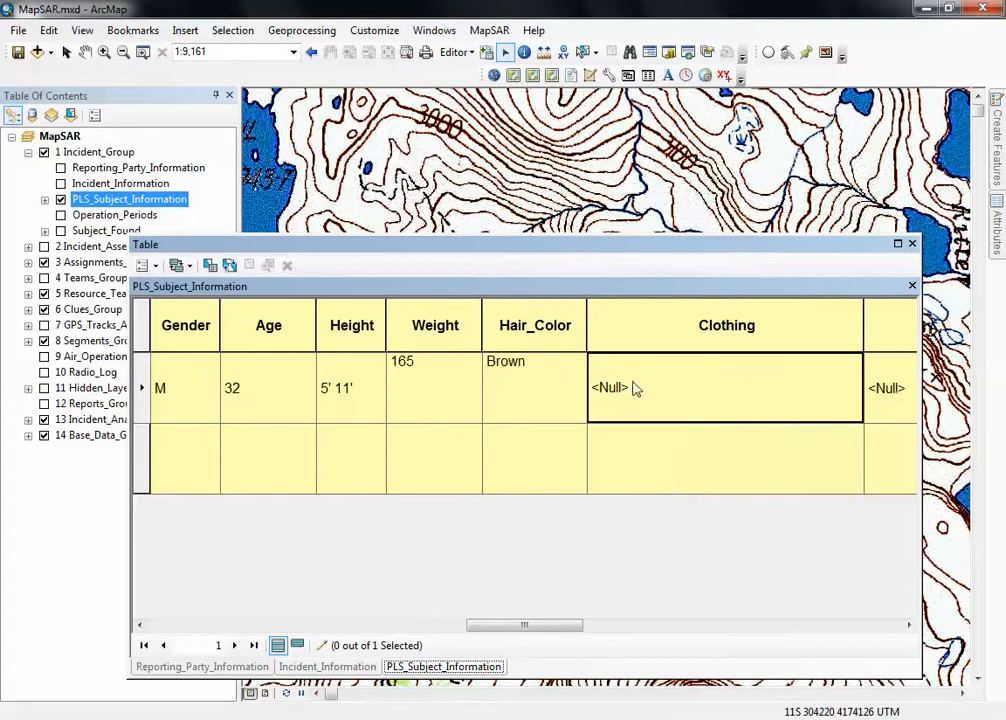
pyautogui.press('Tab')
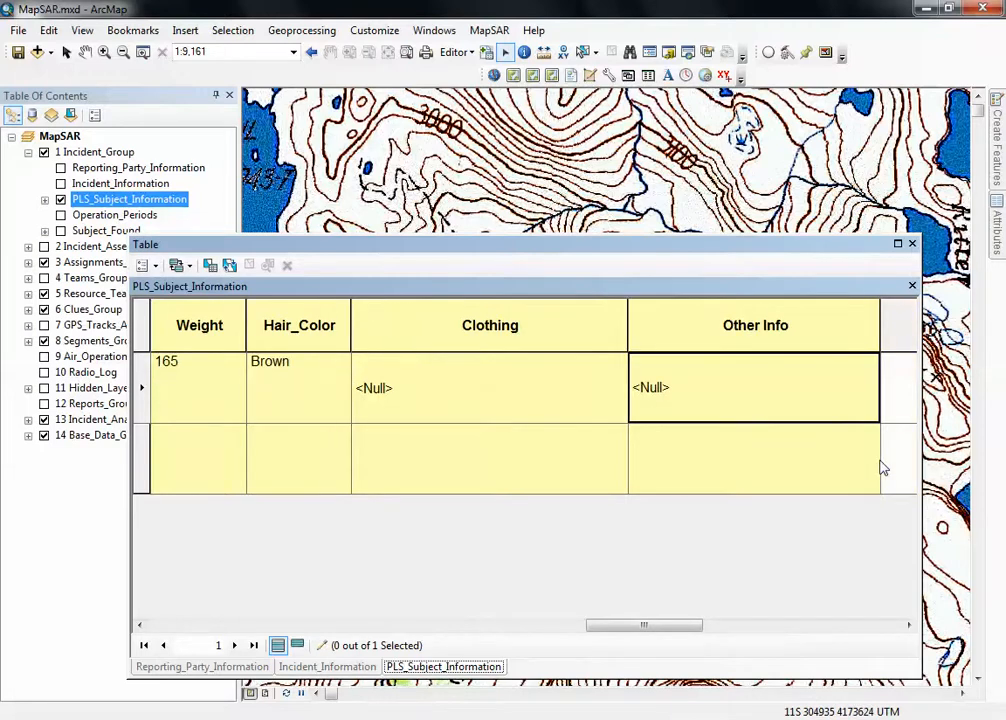
# Move the table window off the layer list and open the Operation_Periods attribute table.
pyautogui.moveTo(601, 628); pyautogui.dragTo(157, 627)
pyautogui.moveTo(235, 241); pyautogui.dragTo(306, 197)
pyautogui.click(100, 216)
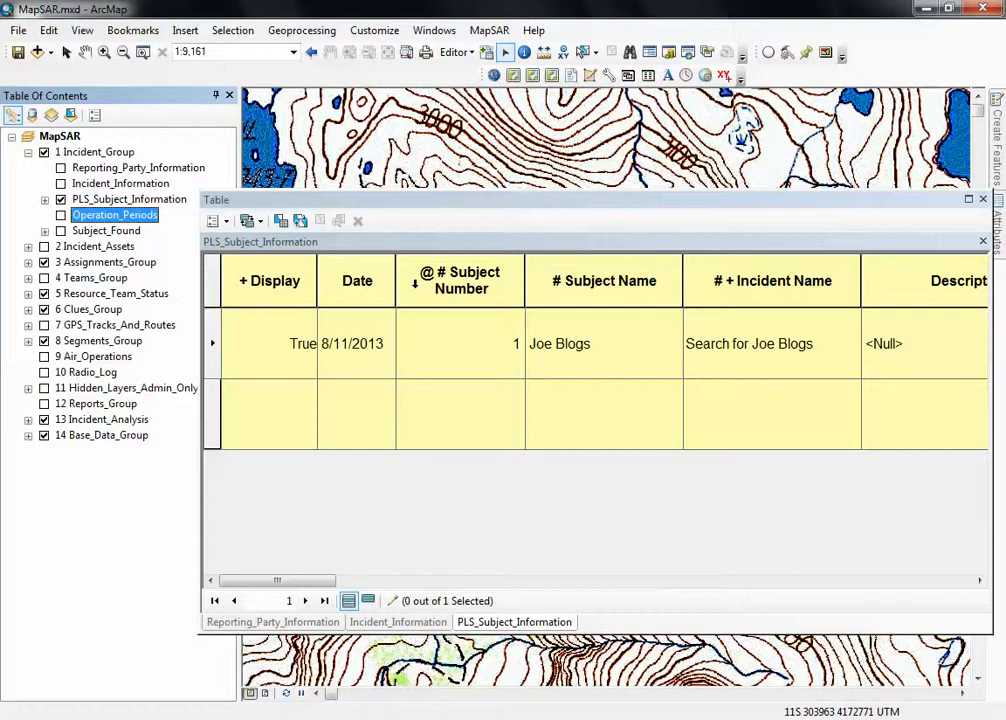
pyautogui.rightClick(110, 215)
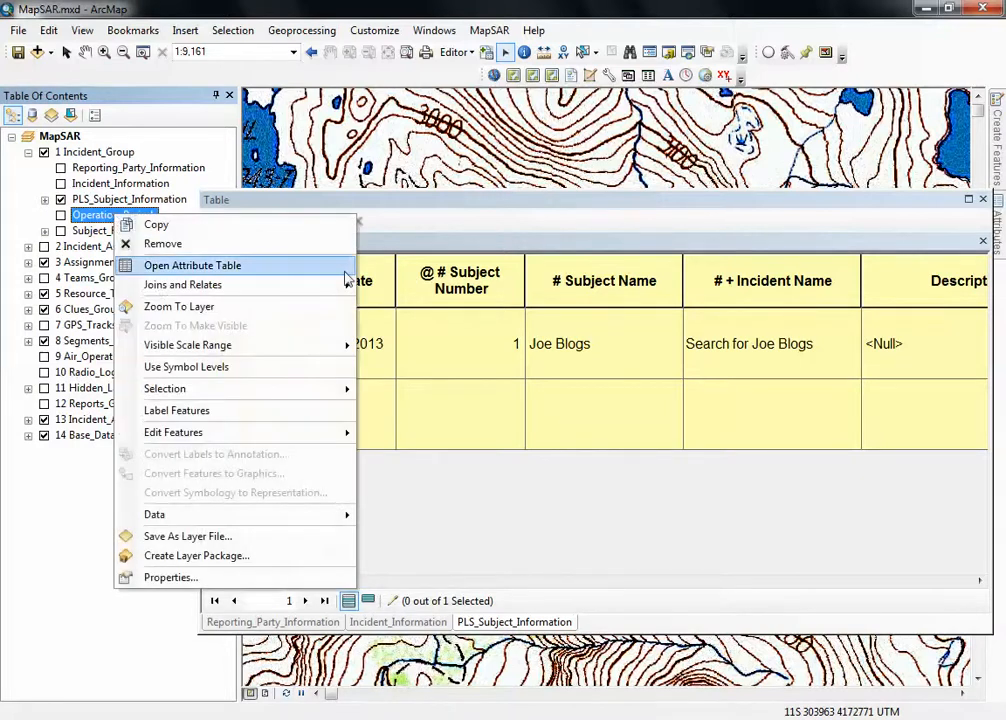
pyautogui.click(240, 266)
pyautogui.moveTo(453, 208); pyautogui.dragTo(320, 173)
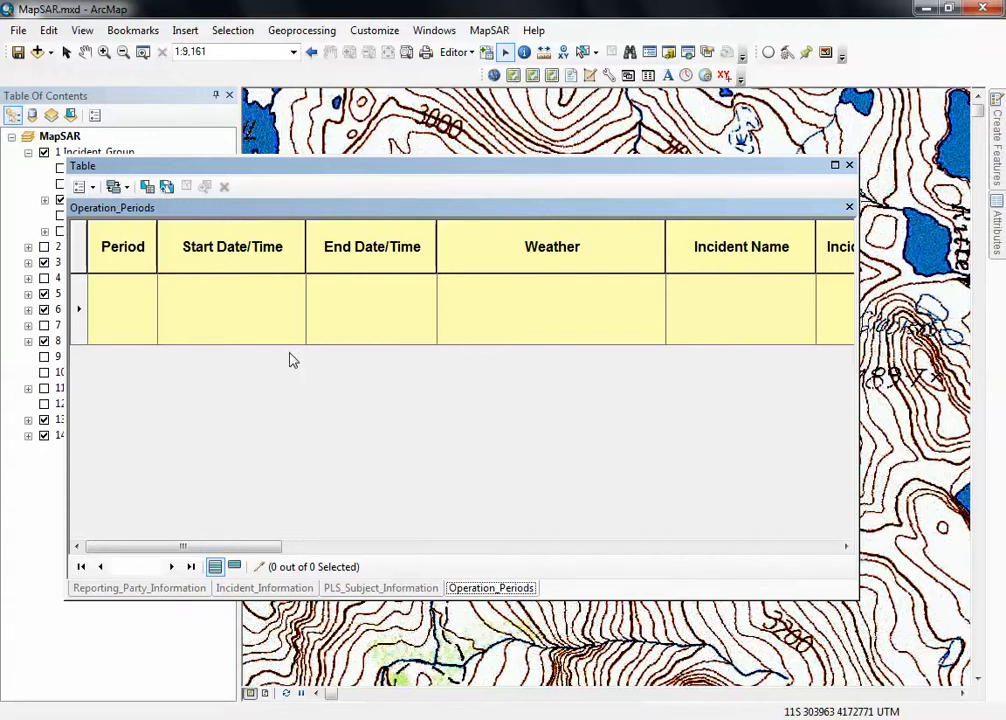
# Add two new records to the empty Operation_Periods table.
pyautogui.click(261, 332)
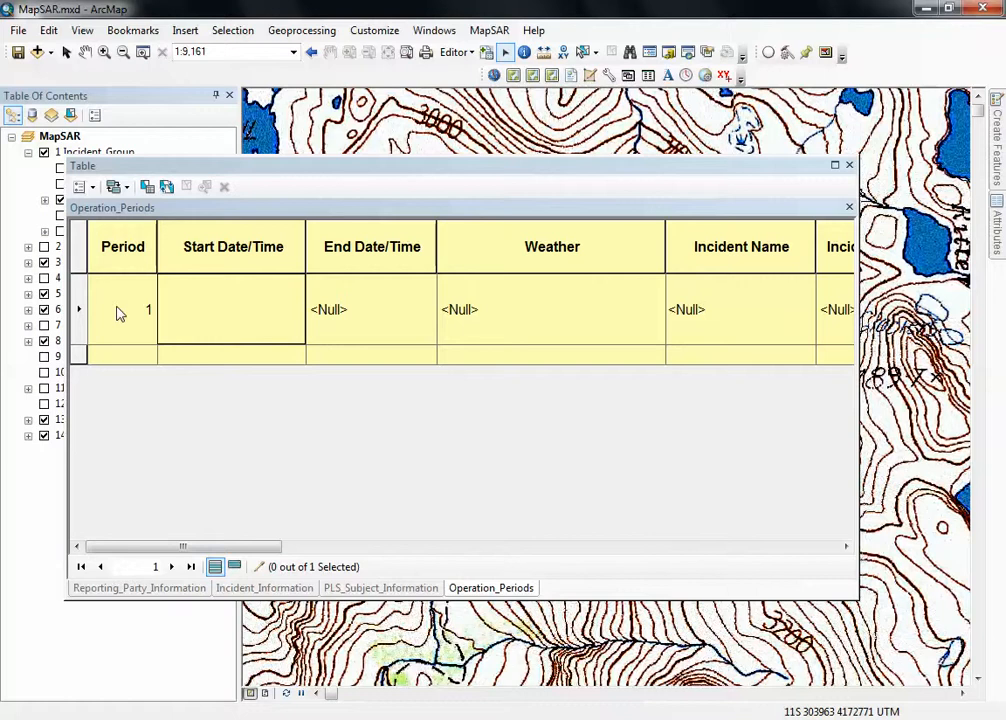
pyautogui.click(380, 357)
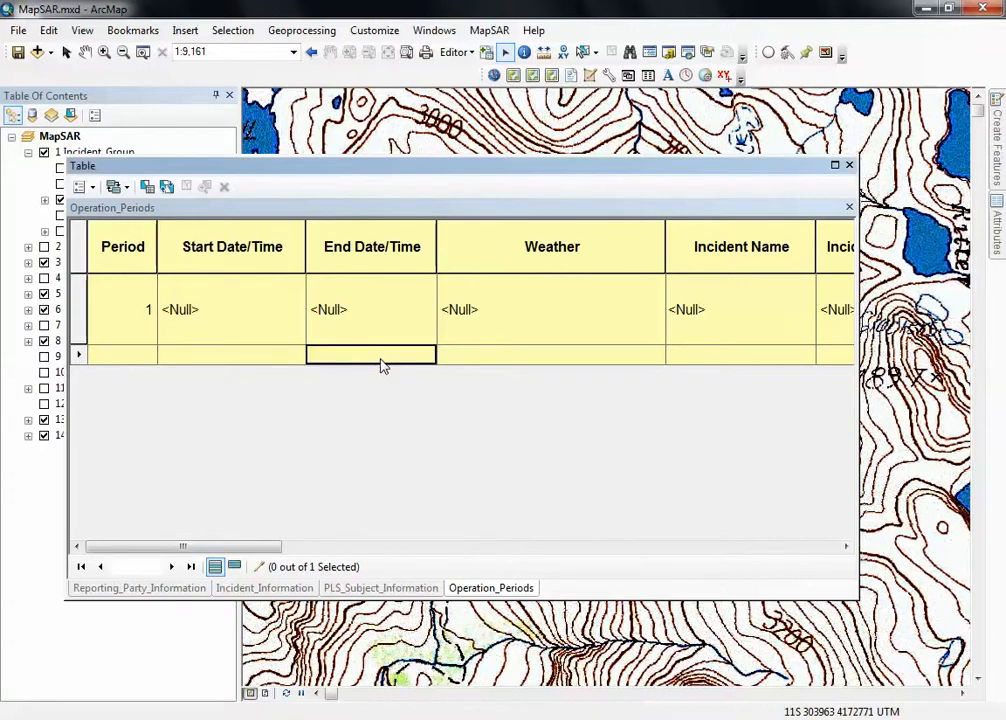
pyautogui.click(226, 358)
# Set the Start Date/Time of operation period 1 to 8/12/2013 06:00.
pyautogui.click(225, 332)
pyautogui.click(225, 321)
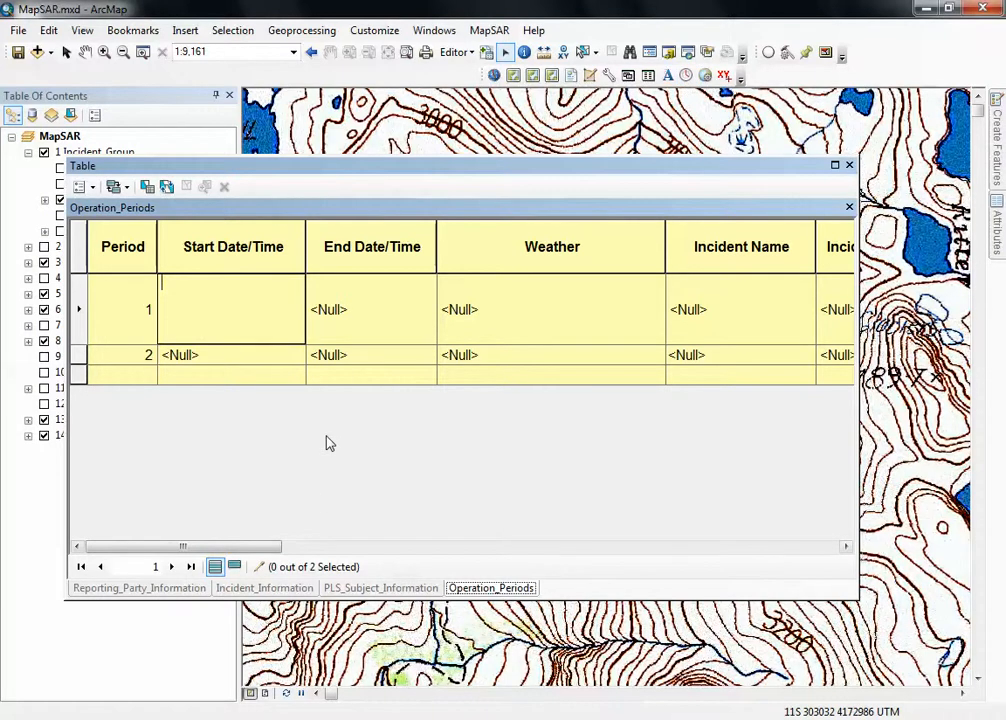
pyautogui.write('8/12/2013')
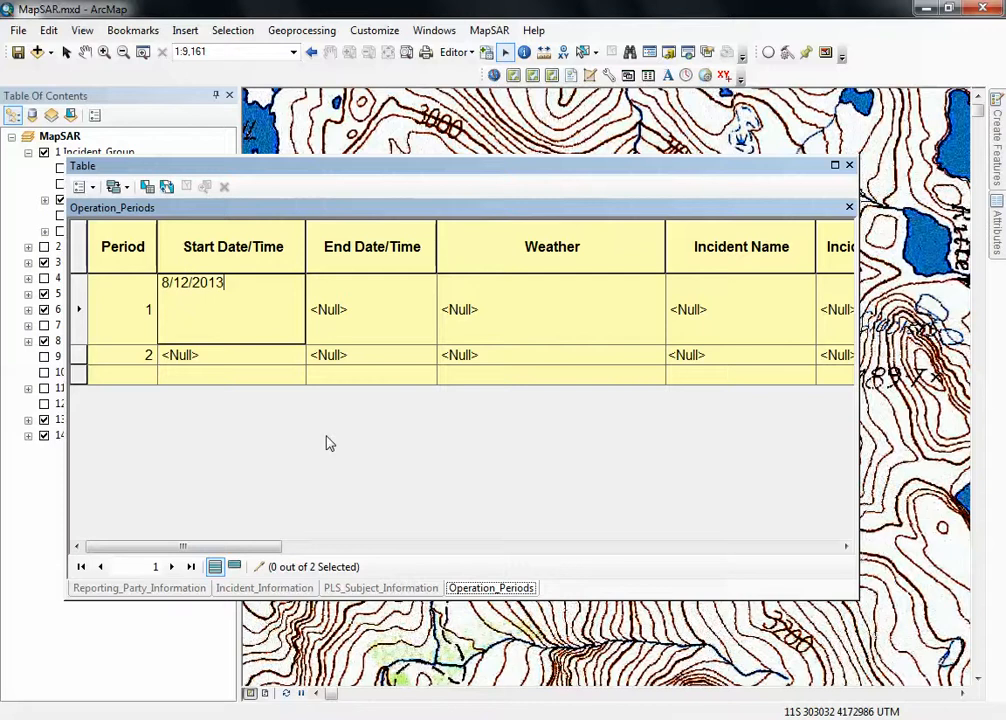
pyautogui.write(' 0600')
pyautogui.press('Return')
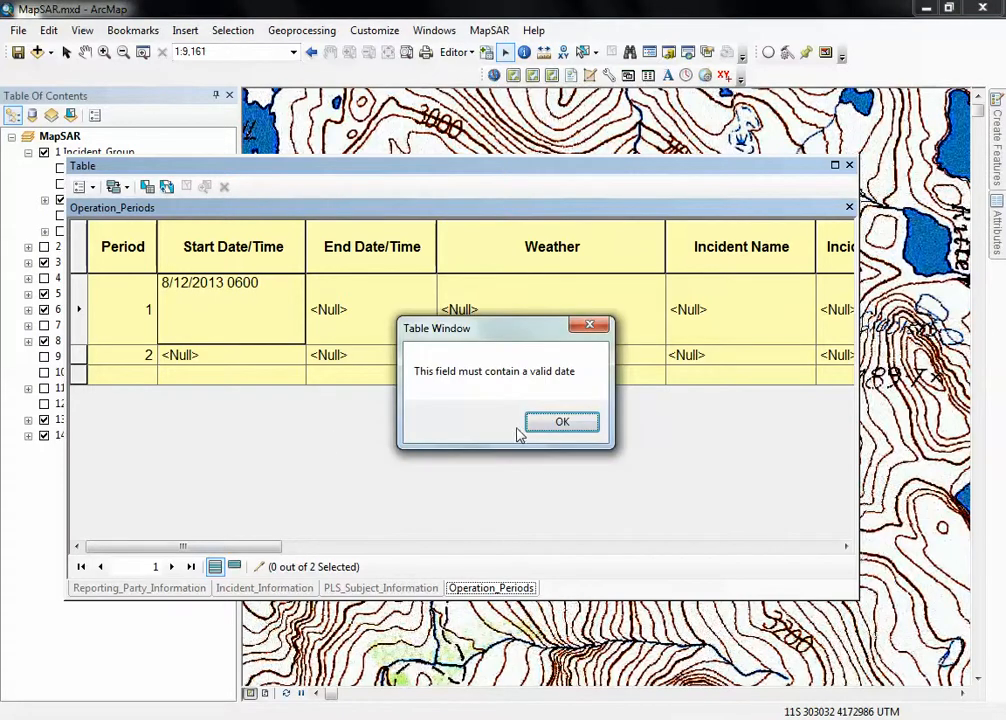
pyautogui.click(557, 423)
pyautogui.click(248, 287)
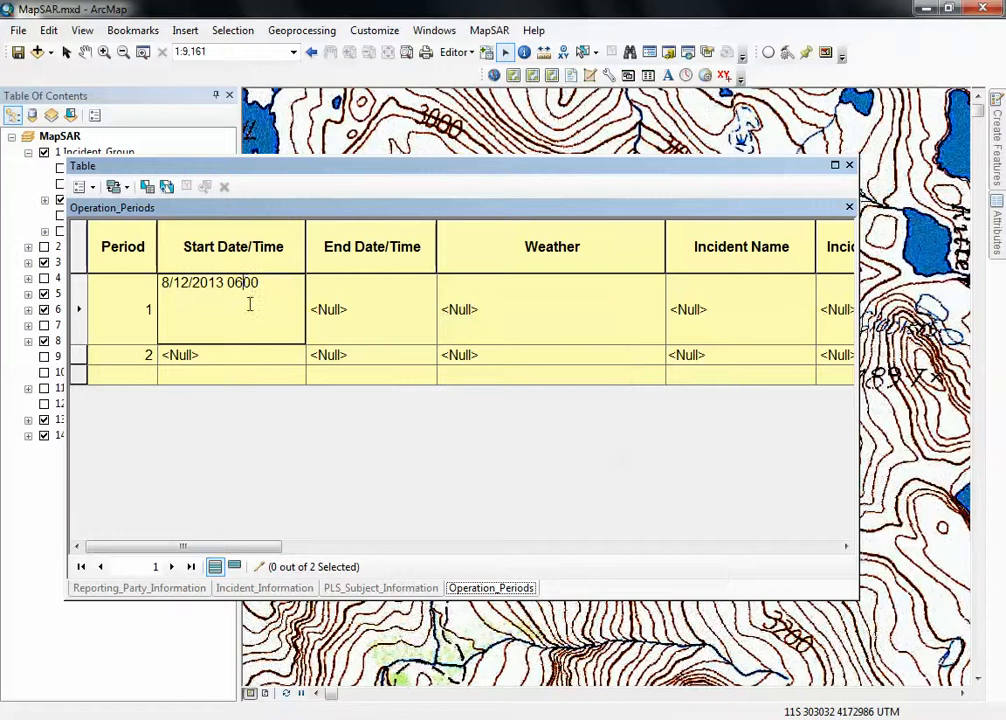
pyautogui.write(':')
pyautogui.press('Tab')
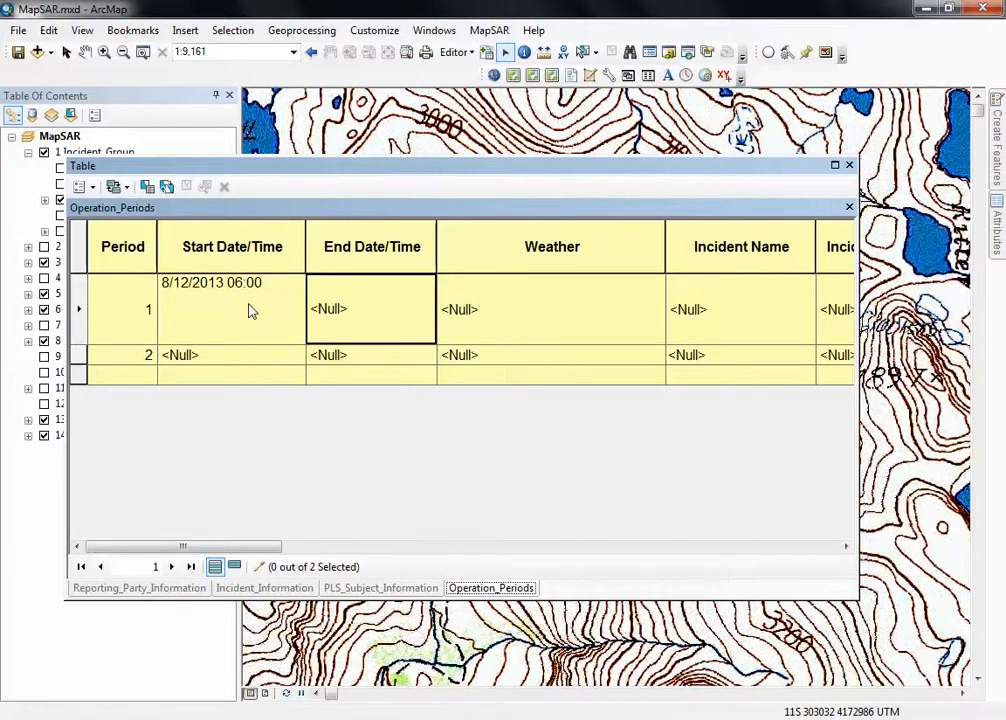
# Copy period 1's start date and time into End Date/Time and make it 8/12/2013 06:00 pm.
pyautogui.click(352, 314)
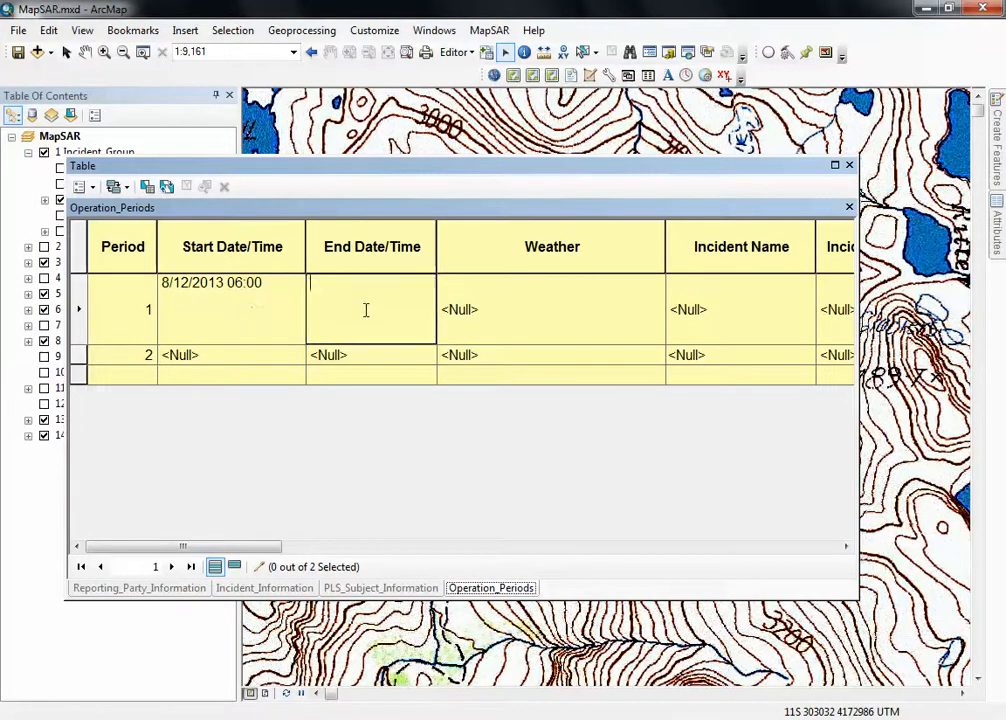
pyautogui.click(259, 290)
pyautogui.moveTo(263, 287); pyautogui.dragTo(133, 290)
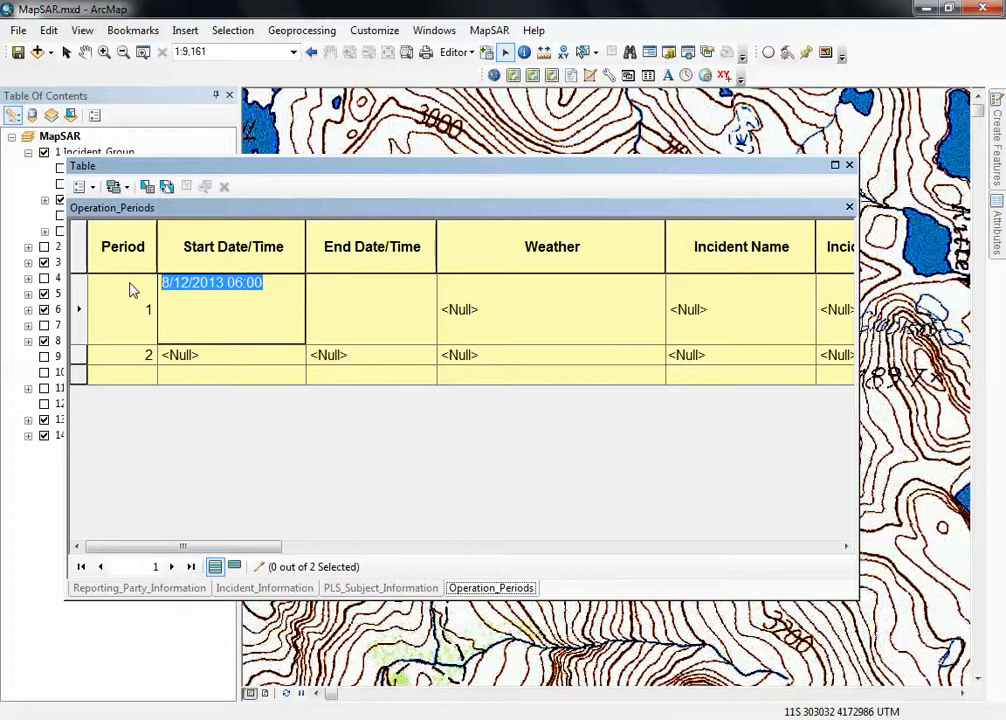
pyautogui.hotkey('ctrl', 'c')
pyautogui.click(337, 314)
pyautogui.hotkey('ctrl', 'v')
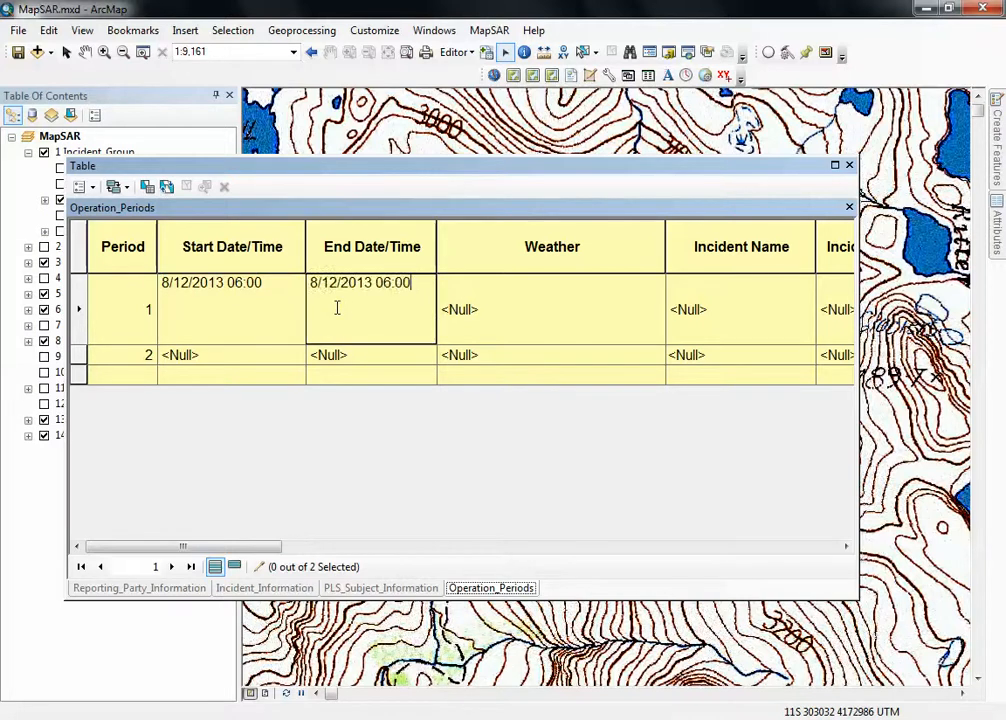
pyautogui.write('pm')
pyautogui.press('Tab')
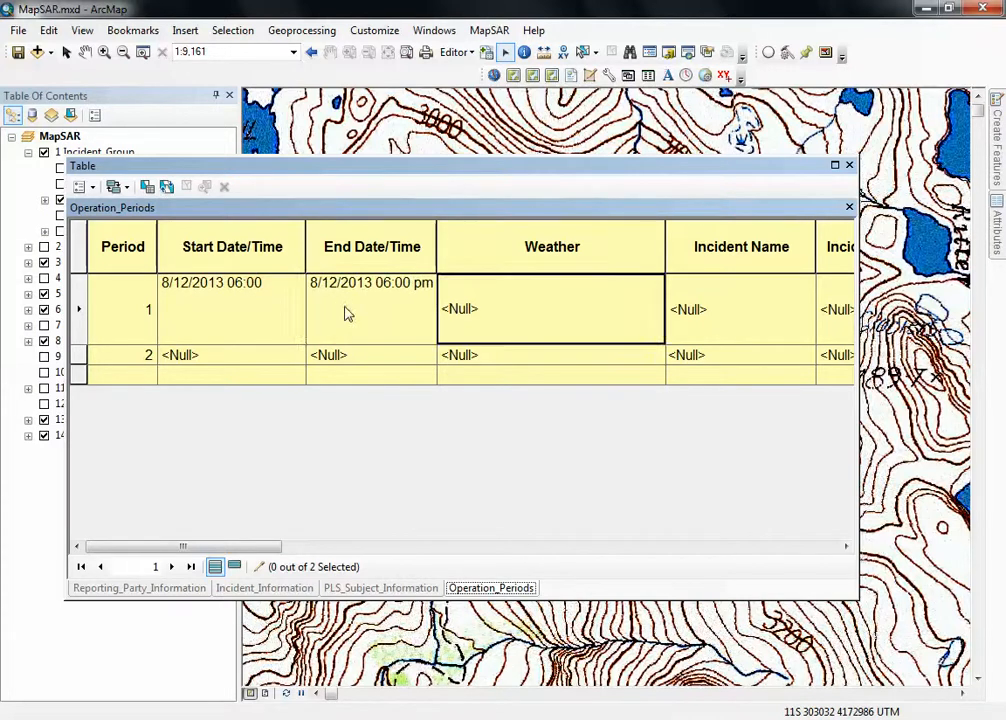
# Leave period 1's Weather empty and assign the existing search incident as its Incident Name.
pyautogui.click(550, 318)
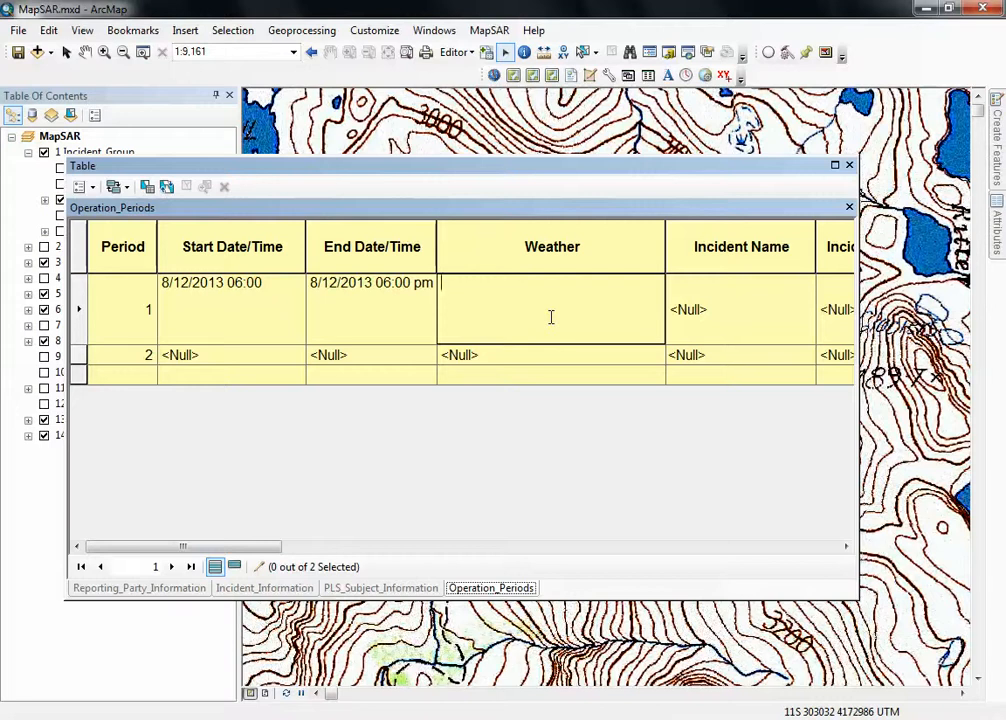
pyautogui.press('Tab')
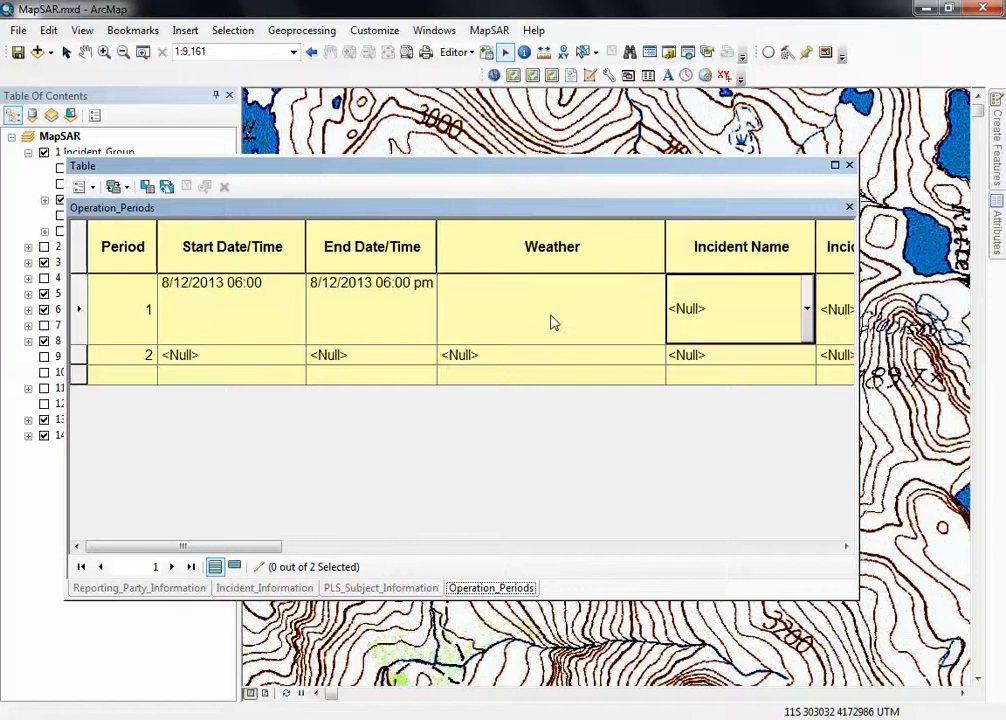
pyautogui.click(79, 336)
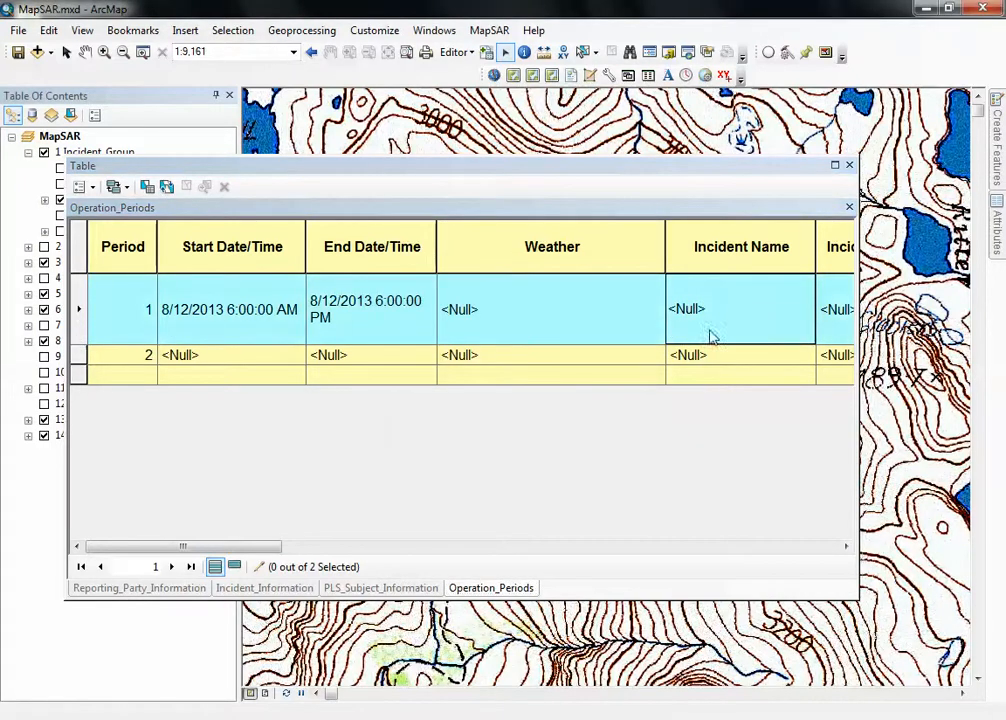
pyautogui.click(766, 336)
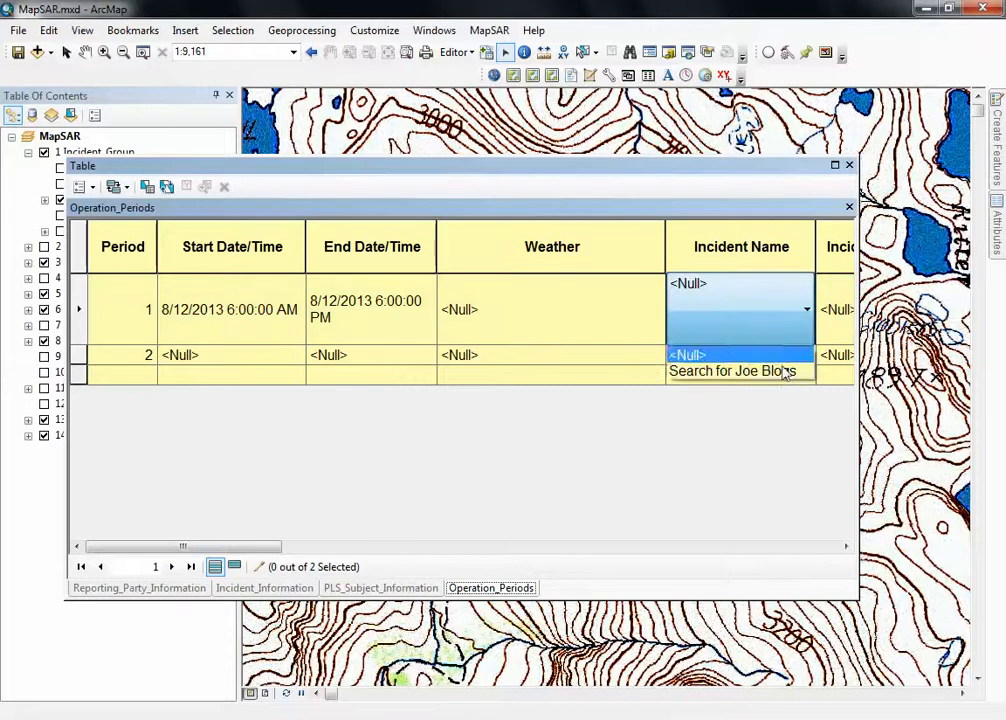
pyautogui.click(690, 377)
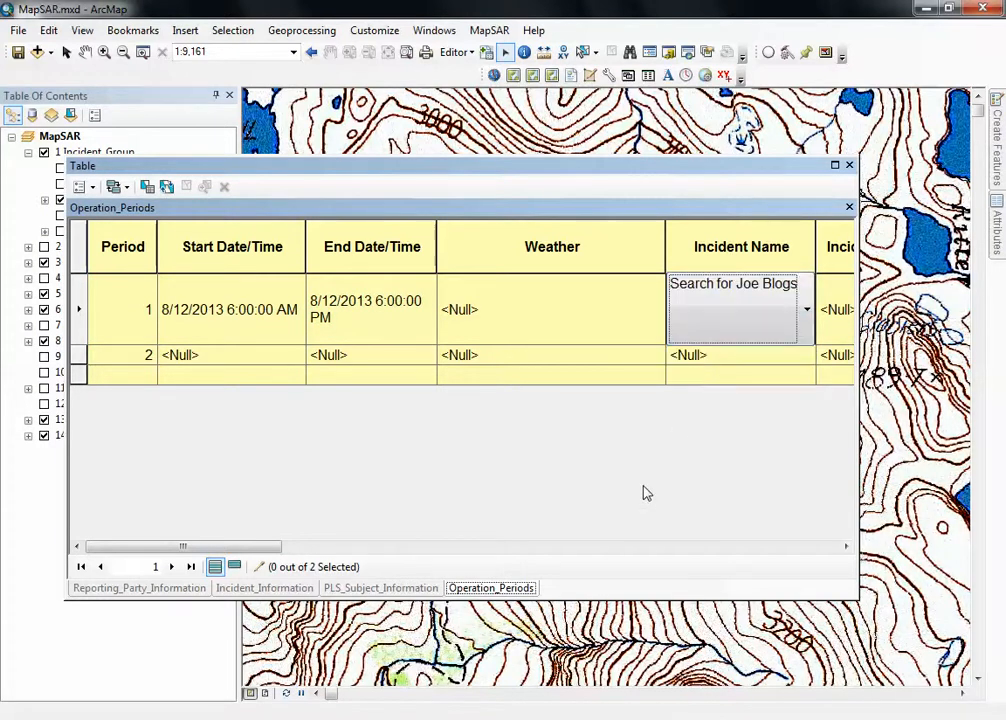
pyautogui.press('Tab')
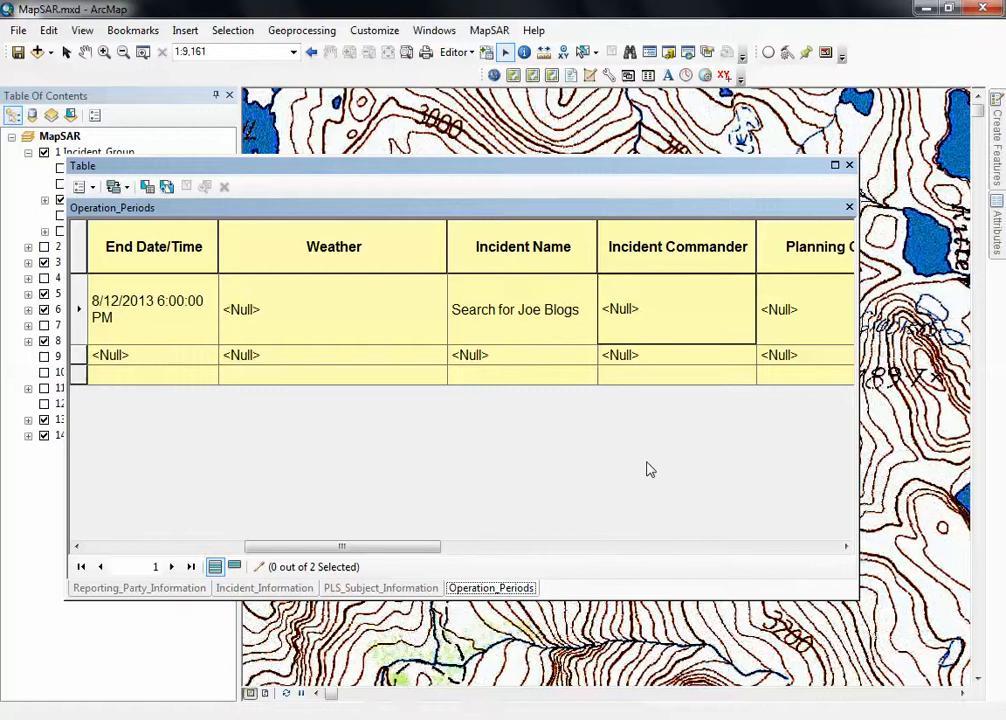
pyautogui.press('Tab')
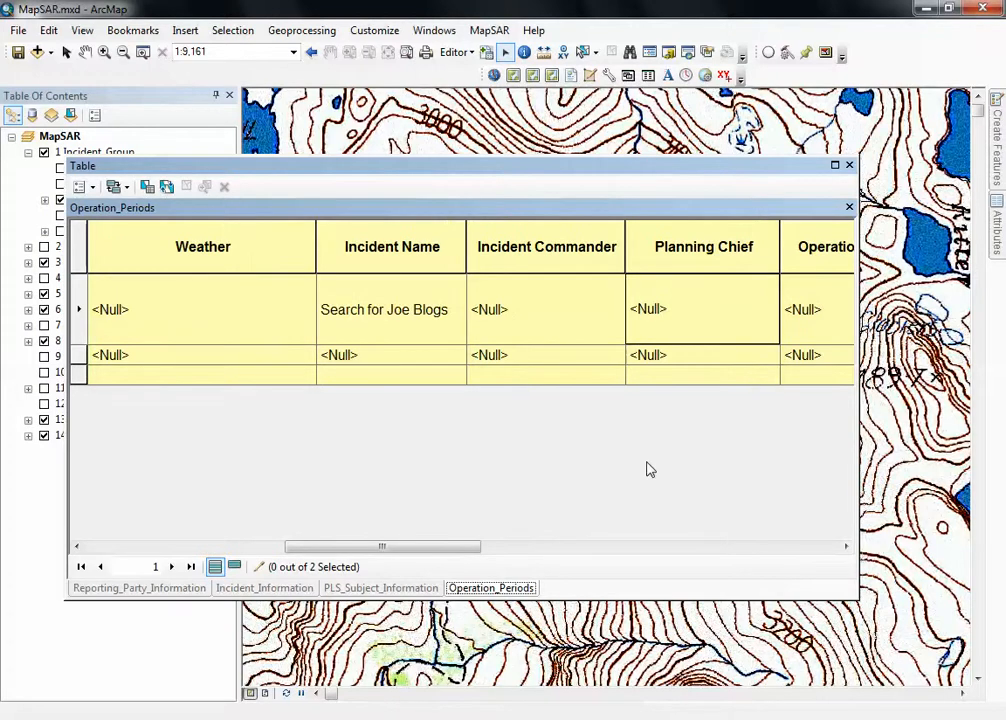
# Review period 1's remaining fields, from the chief positions through Safety Message to Emergency Communications Freqs, leaving them empty.
pyautogui.press('Tab')
pyautogui.press('Tab')
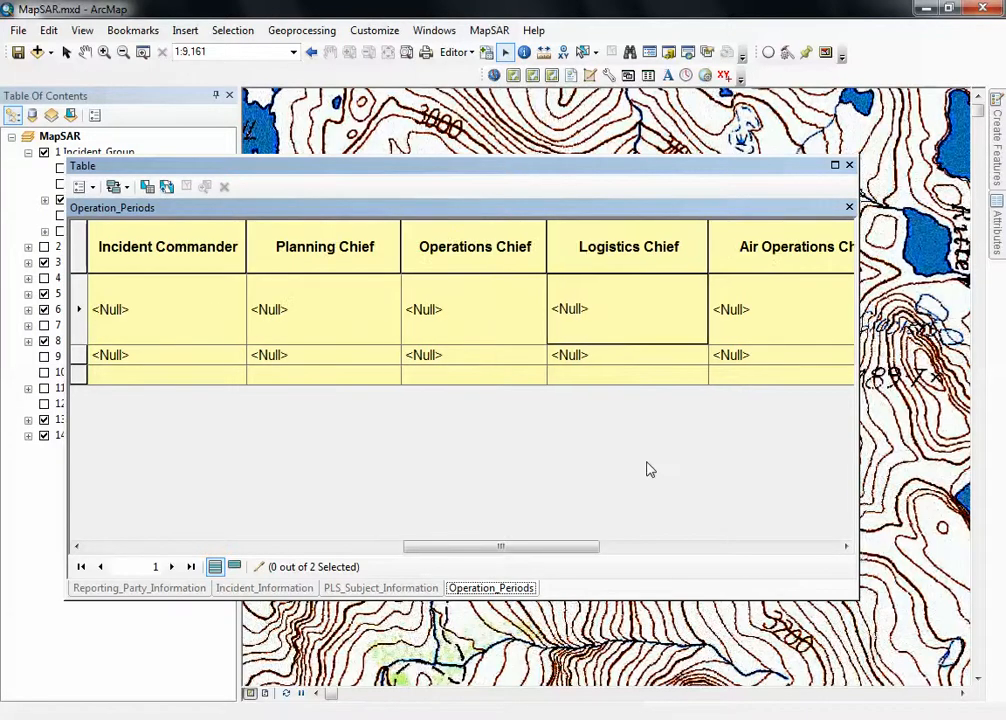
pyautogui.press('Tab')
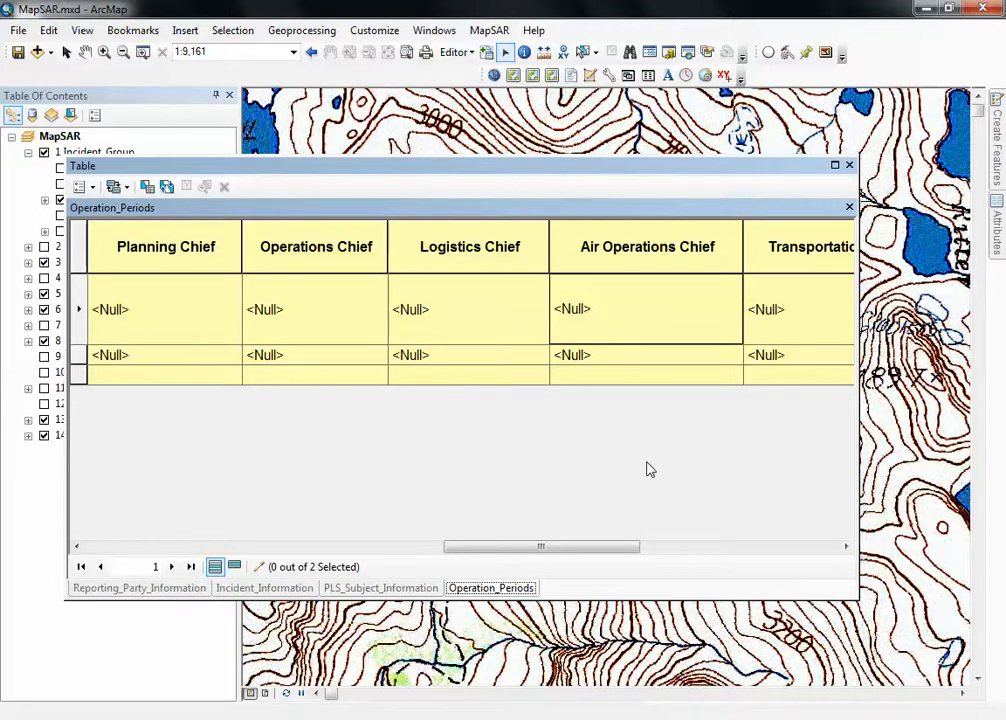
pyautogui.press('Right')
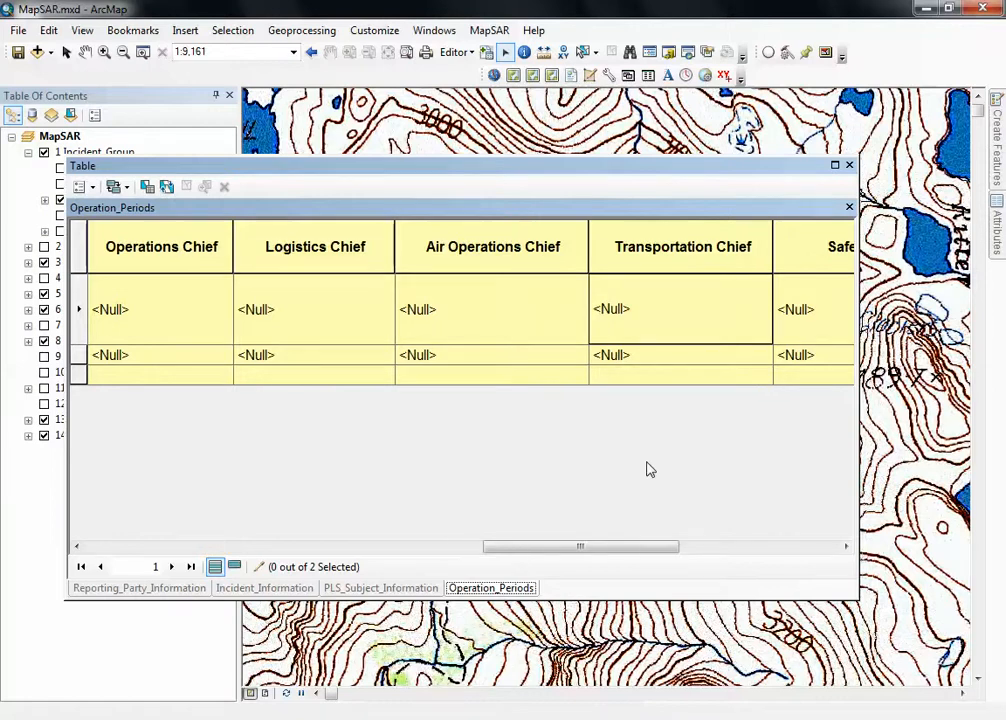
pyautogui.press('Right')
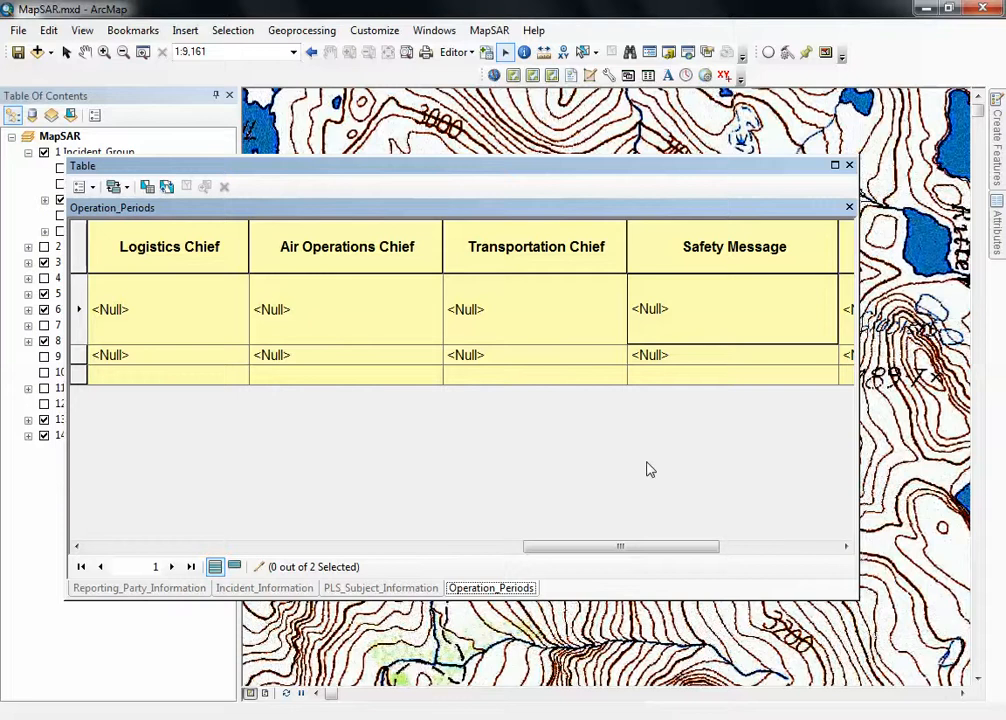
pyautogui.press('Tab')
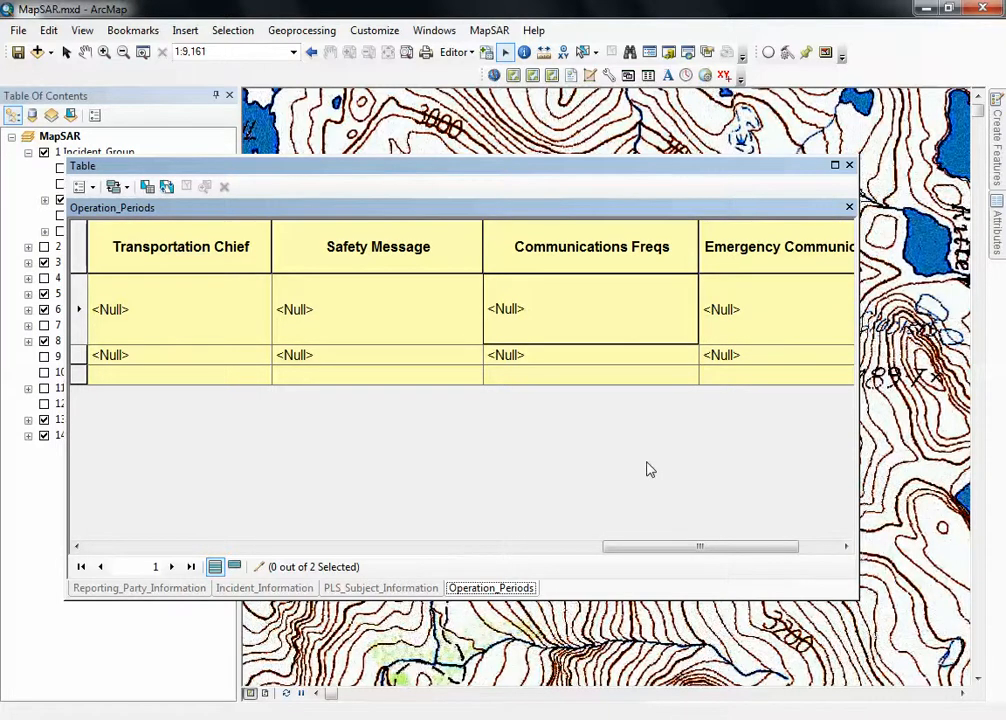
pyautogui.press('Tab')
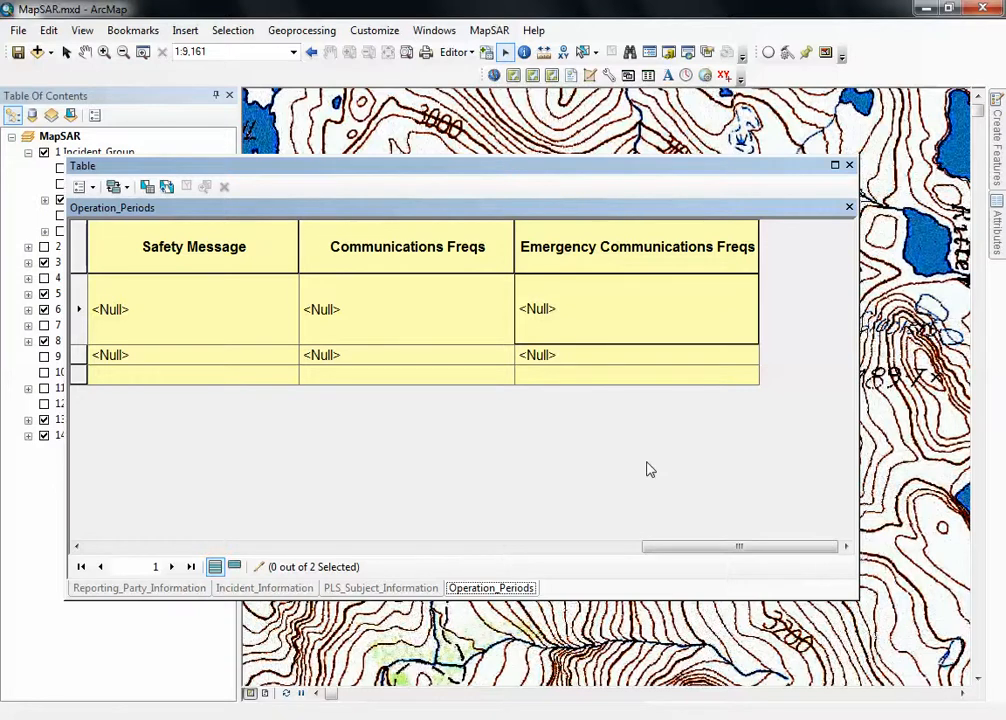
pyautogui.press('Tab')
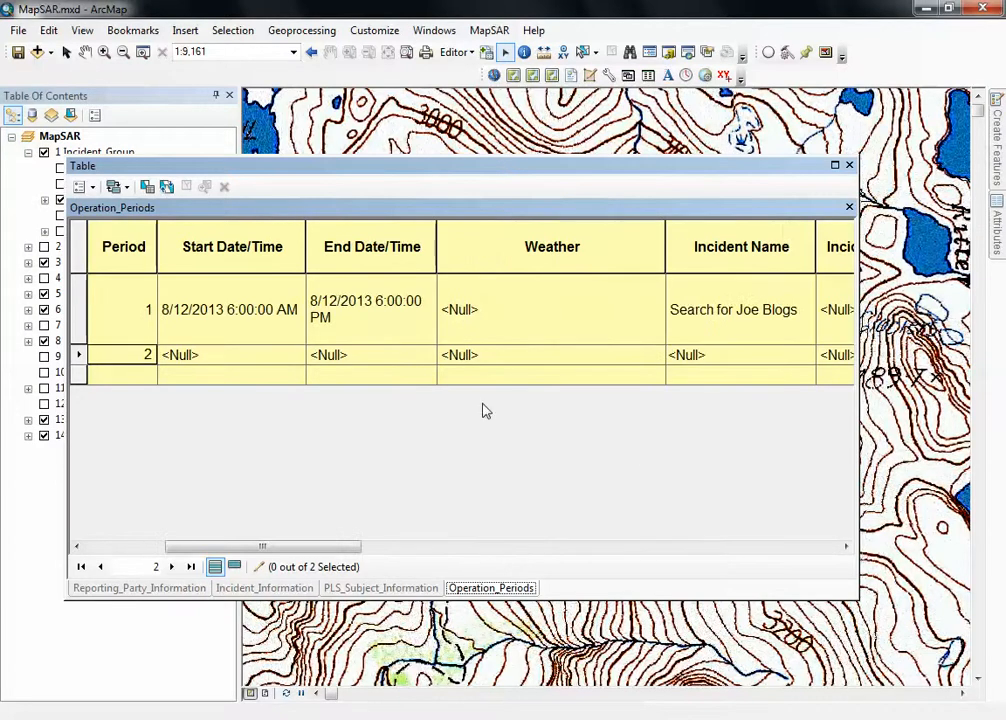
# Copy period 1's End Date/Time into the Start Date/Time of operation period 2.
pyautogui.click(246, 354)
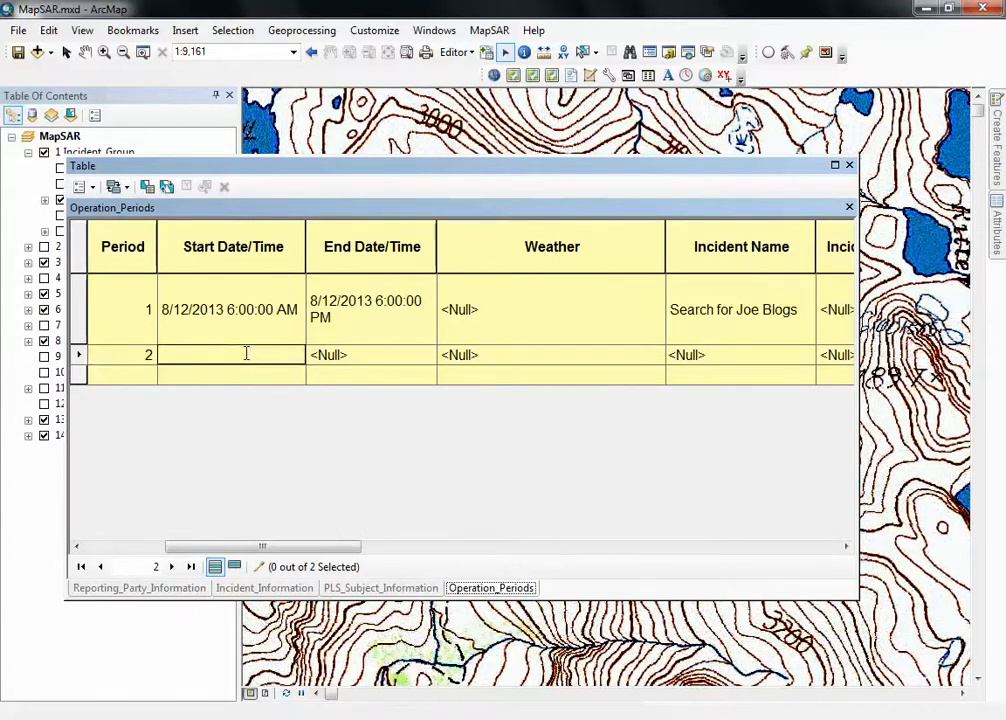
pyautogui.click(366, 328)
pyautogui.hotkey('ctrl', 'c')
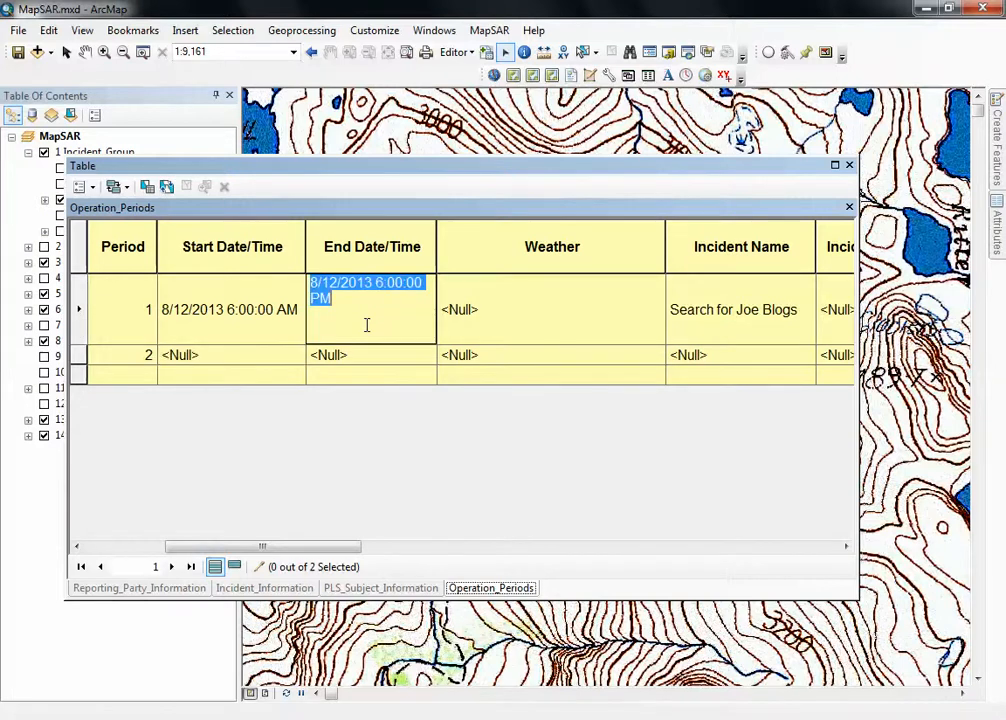
pyautogui.click(227, 354)
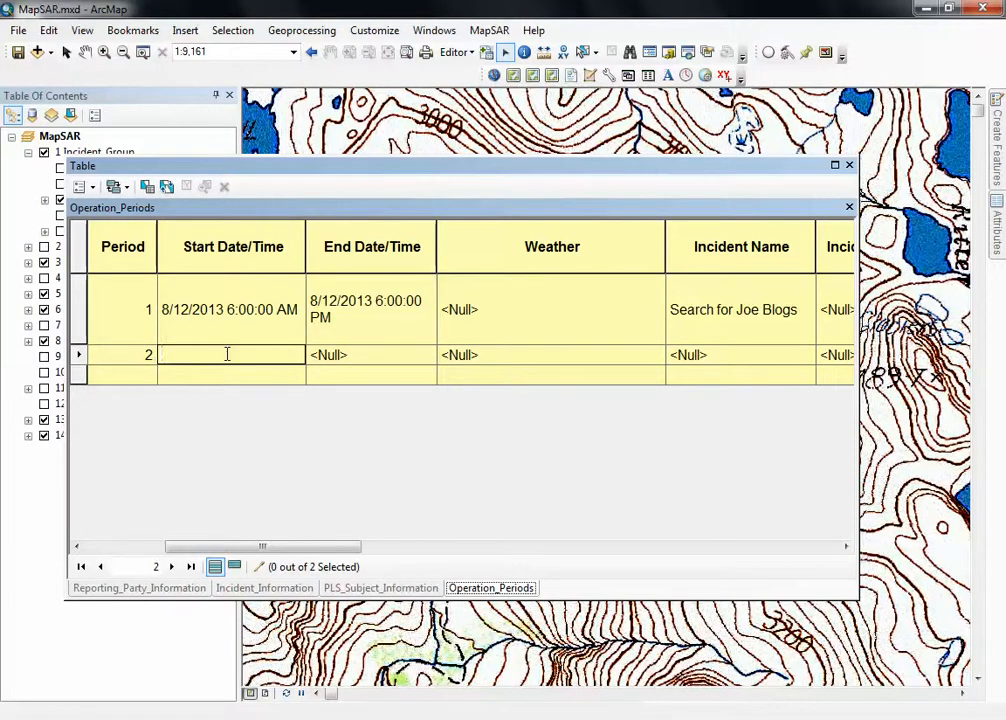
pyautogui.hotkey('ctrl', 'v')
pyautogui.click(378, 365)
pyautogui.click(378, 365)
pyautogui.click(219, 355)
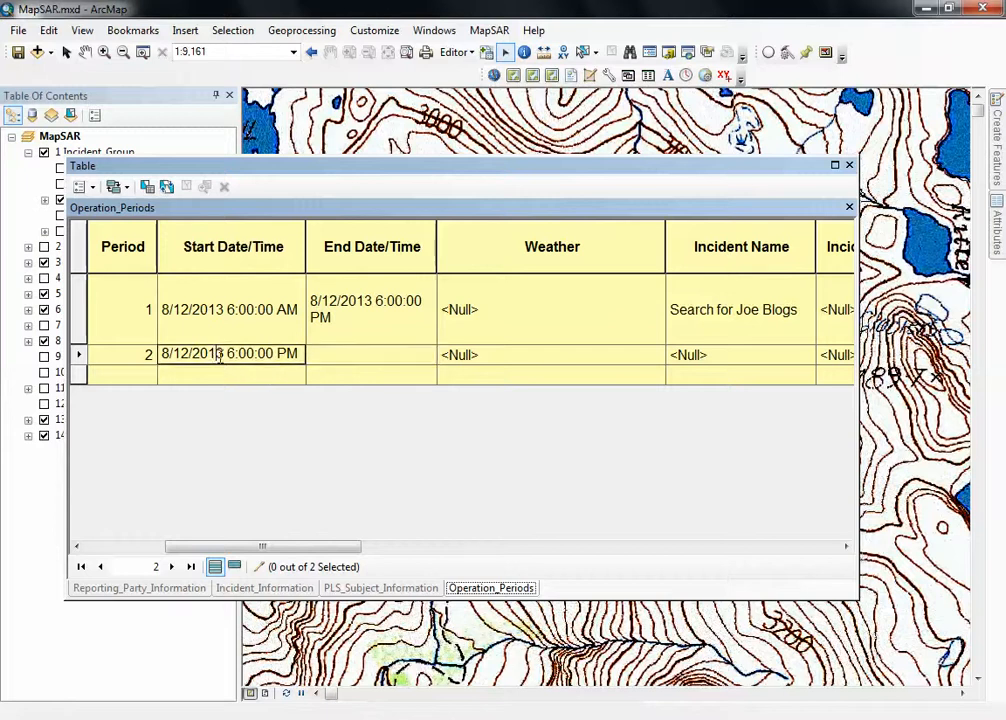
# Paste the copied date and time into period 2's End Date/Time and change it to 8/13/2013 6:00:00 PM.
pyautogui.click(340, 356)
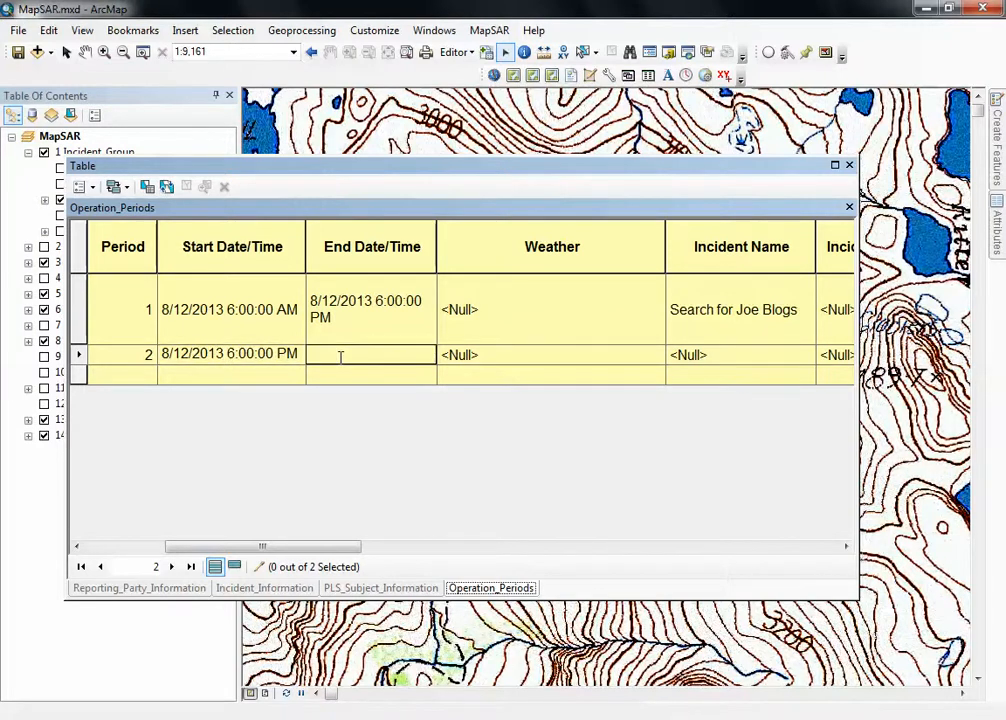
pyautogui.hotkey('ctrl', 'v')
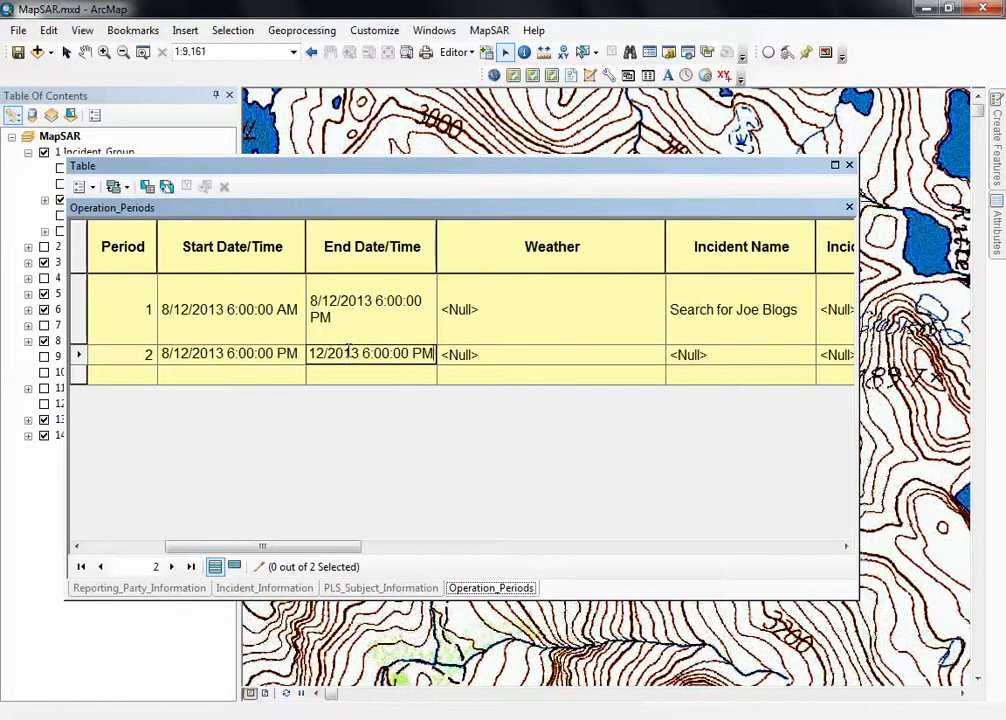
pyautogui.click(326, 354)
pyautogui.press('BackSpace')
pyautogui.write('3')
pyautogui.click(243, 353)
pyautogui.click(272, 379)
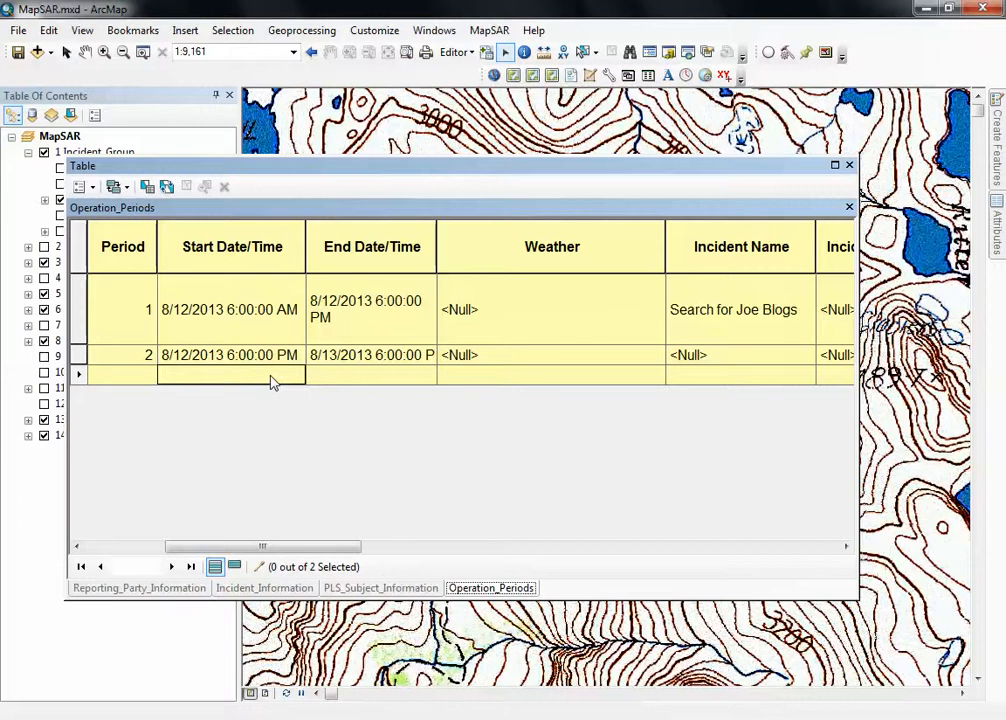
# Leave period 2's Weather empty and assign the existing search incident as its Incident Name.
pyautogui.click(638, 362)
pyautogui.click(740, 355)
pyautogui.click(732, 390)
pyautogui.click(590, 380)
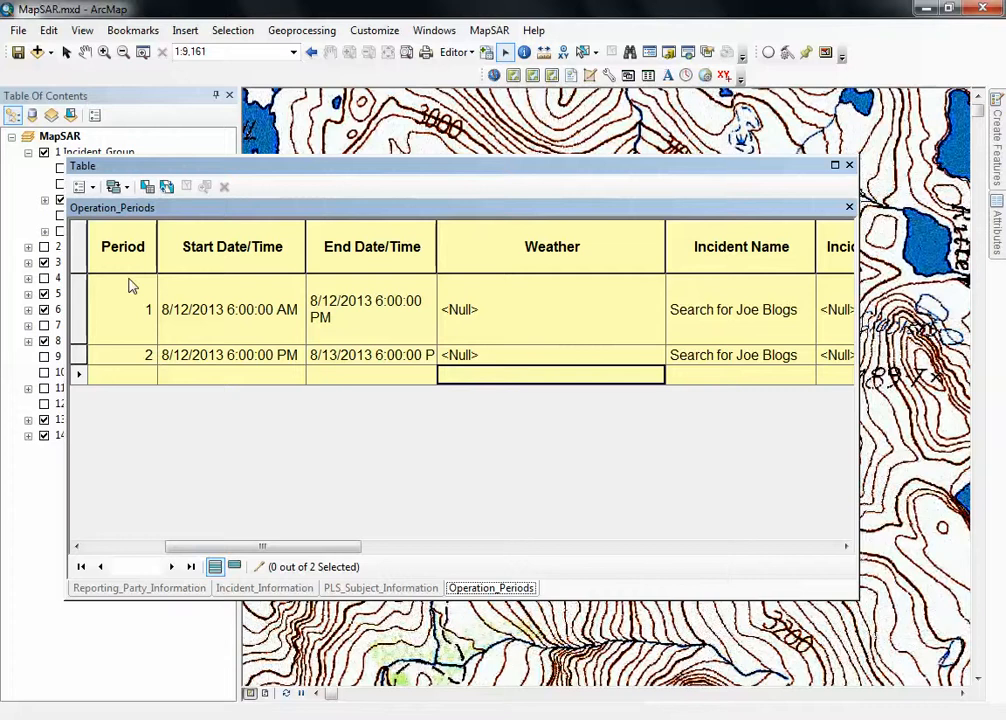
pyautogui.click(123, 354)
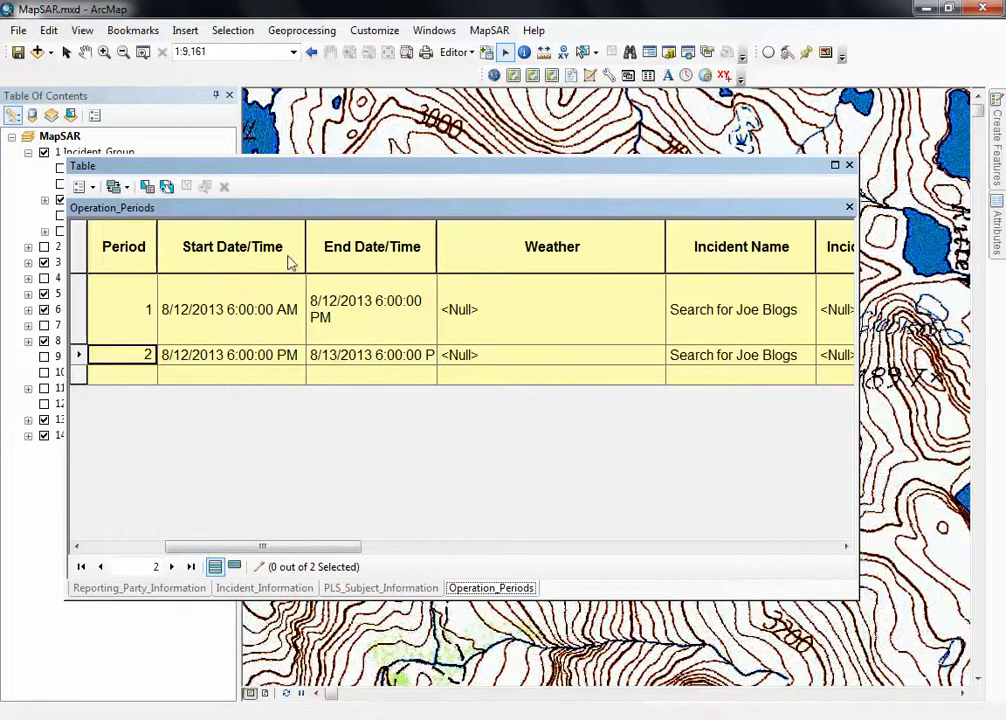
# Move the table window aside, stop the edit session and save the edits.
pyautogui.moveTo(254, 173); pyautogui.dragTo(393, 180)
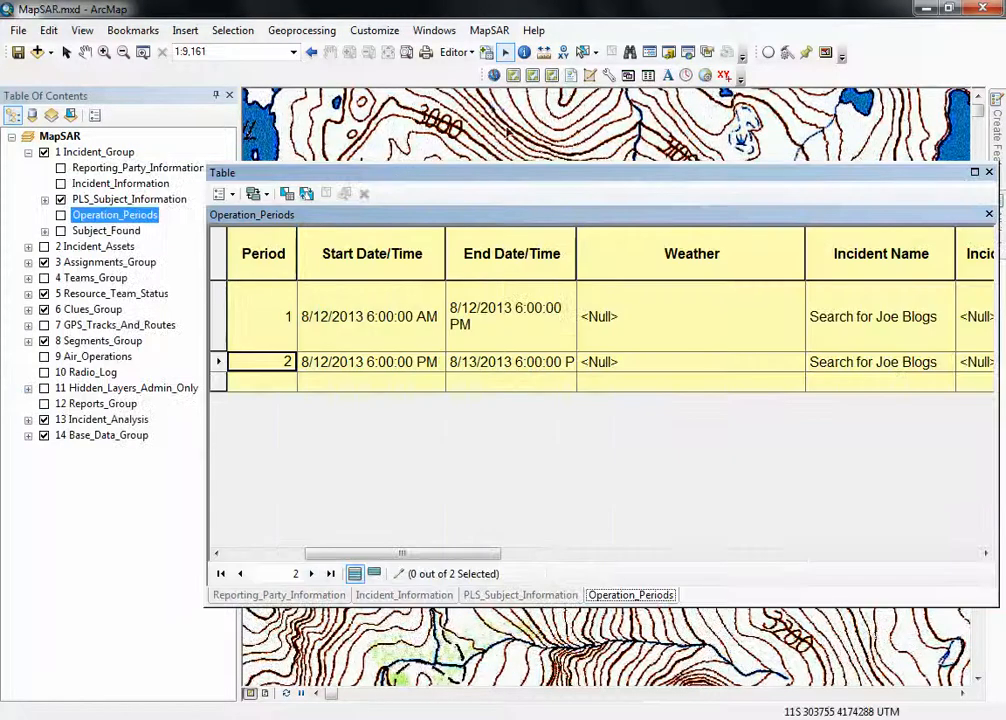
pyautogui.click(455, 52)
pyautogui.click(478, 90)
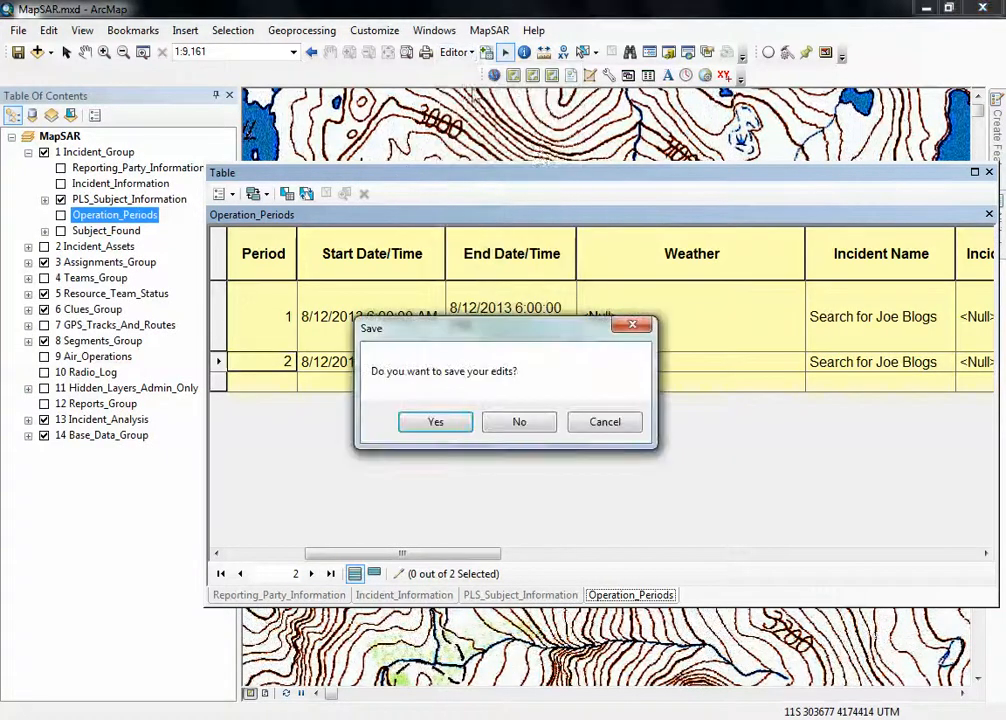
pyautogui.click(436, 422)
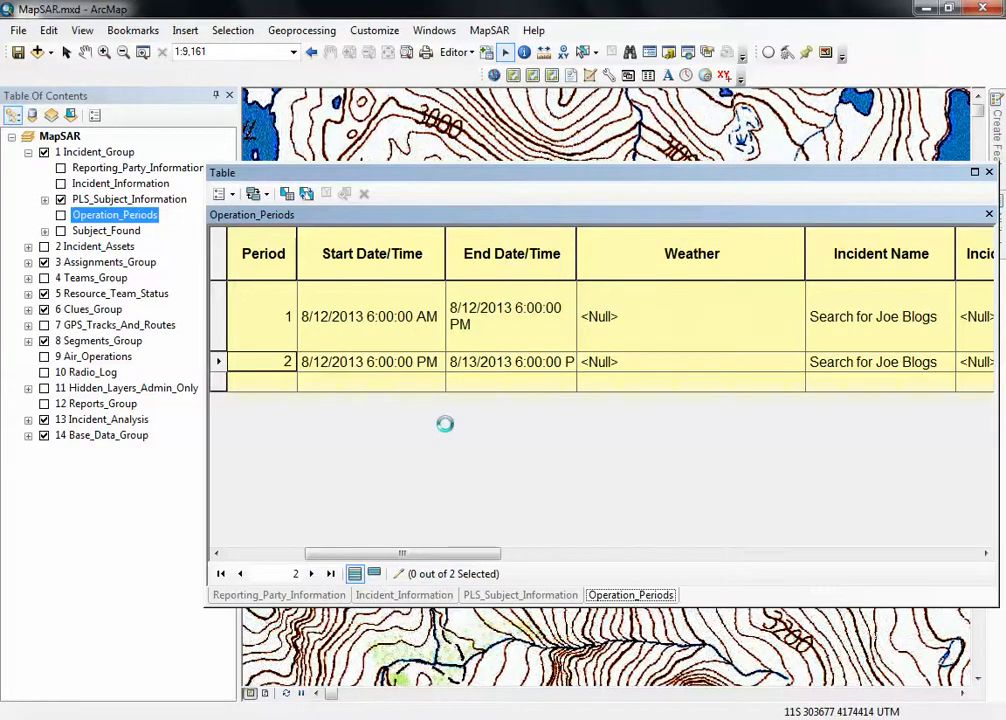